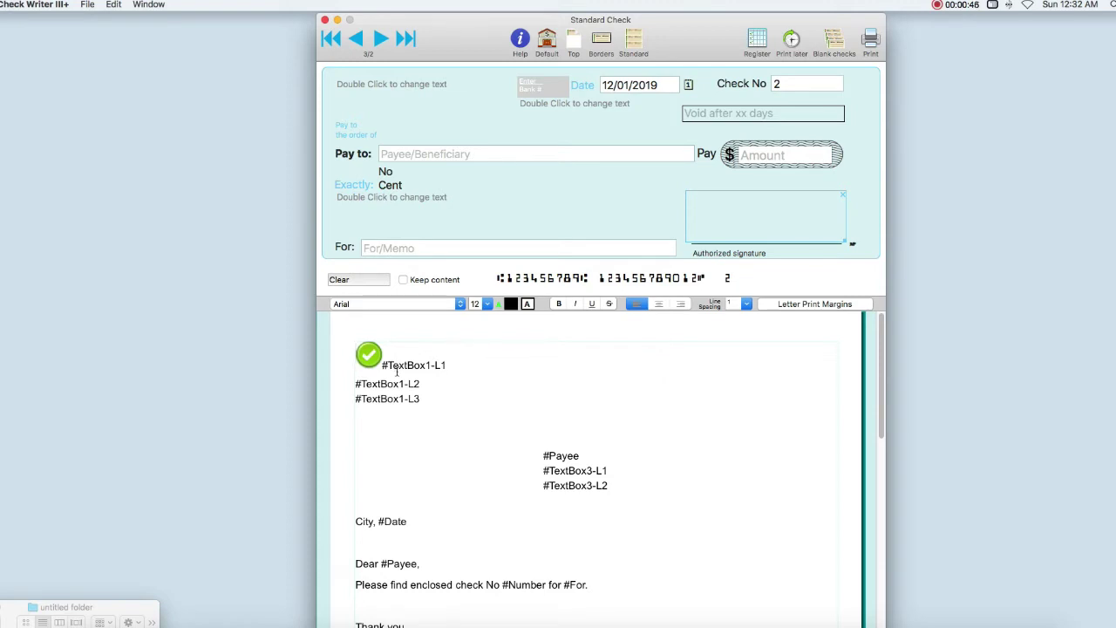
- Step the caret through the template's TextBox1 lines, the Payee line and the City, Date line
{"action": "left_click", "coordinate": [448, 366]}
{"action": "left_click", "coordinate": [416, 399]}
{"action": "left_click", "coordinate": [590, 459]}
{"action": "left_click", "coordinate": [414, 521]}
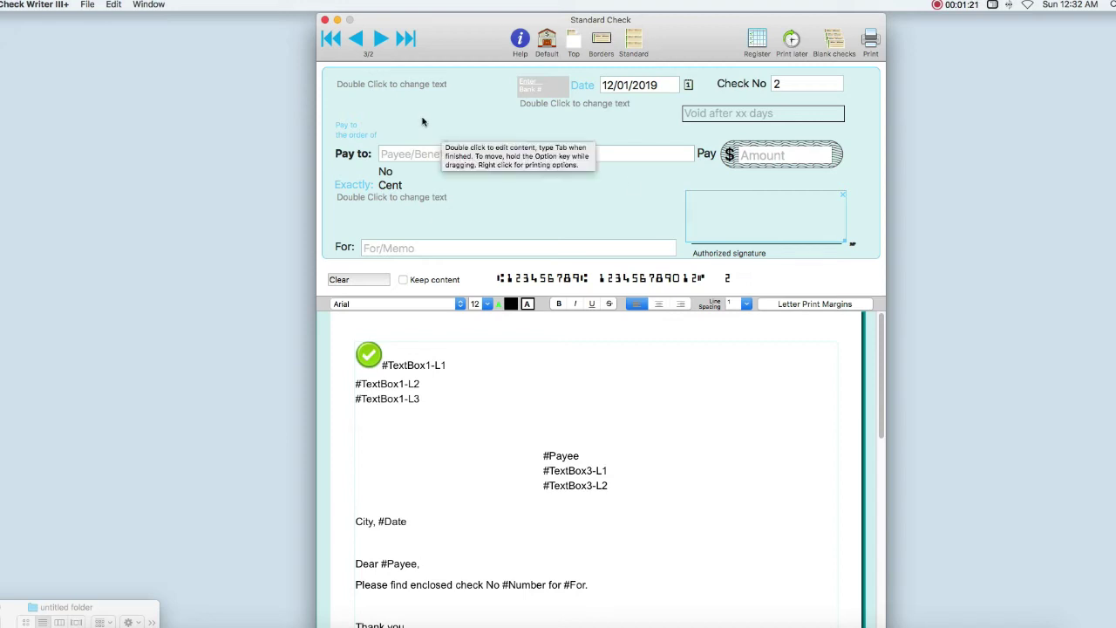
- Enter 'User Name' and 'Address City, State, zip' in the check's top-left block
{"action": "double_click", "coordinate": [369, 87]}
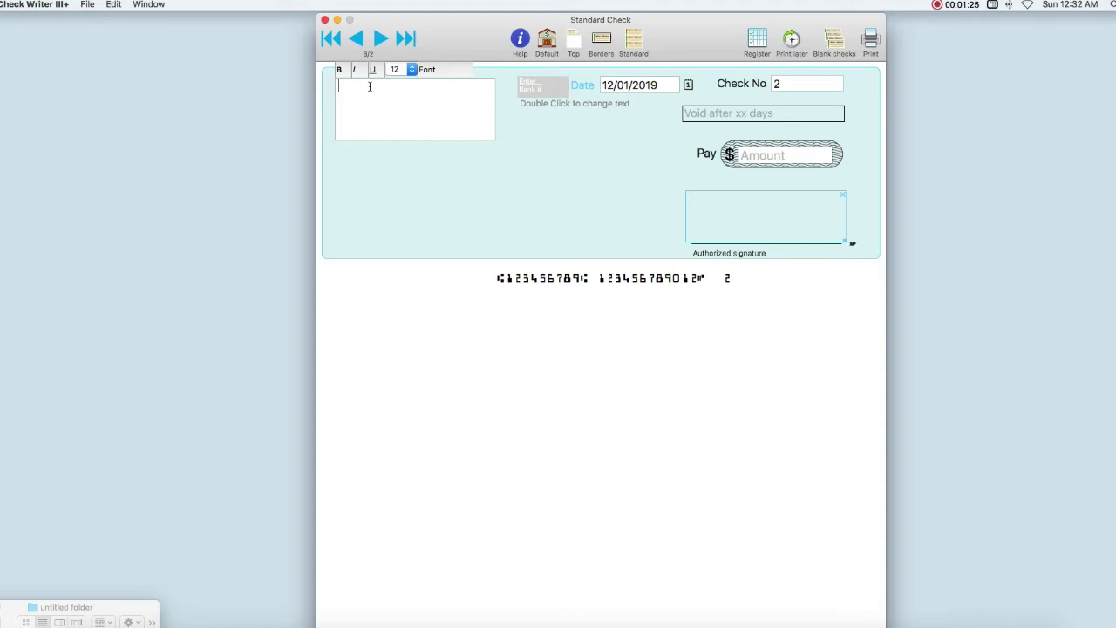
{"action": "type", "text": "User Name"}
{"action": "key", "text": "Return"}
{"action": "type", "text": "Address "}
{"action": "type", "text": "City, State"}
{"action": "type", "text": ", zip"}
- Make 'User Name' bold and give it a decorative italic font
{"action": "left_click_drag", "start_coordinate": [397, 85], "coordinate": [339, 85]}
{"action": "left_click", "coordinate": [340, 71]}
{"action": "left_click", "coordinate": [428, 69]}
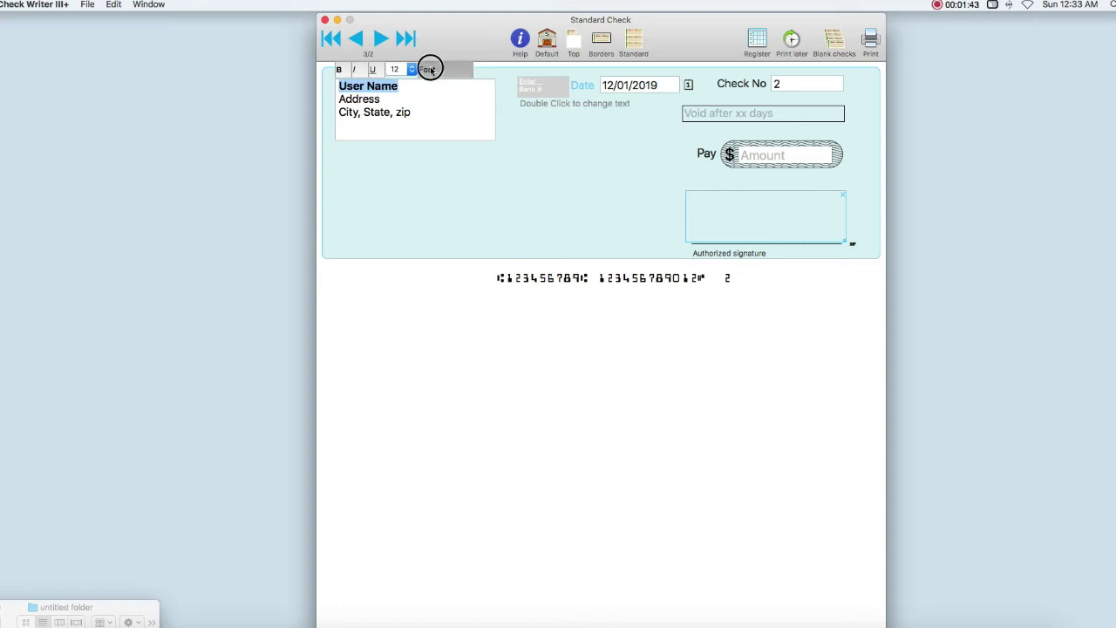
{"action": "scroll", "coordinate": [417, 179], "scroll_direction": "down", "scroll_amount": 20}
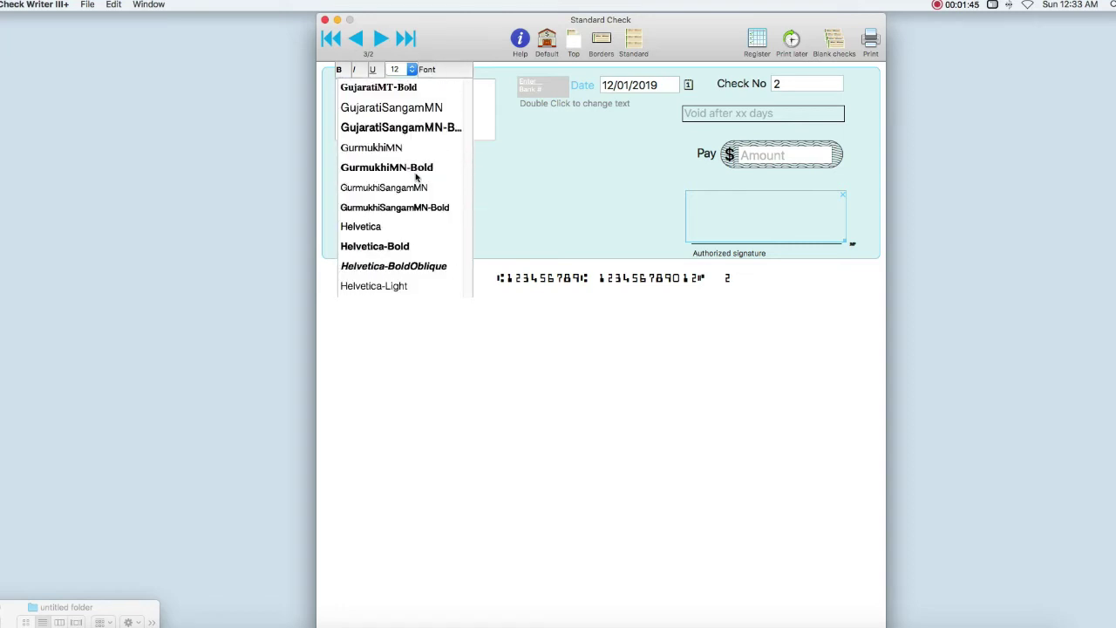
{"action": "scroll", "coordinate": [416, 183], "scroll_direction": "up", "scroll_amount": 5}
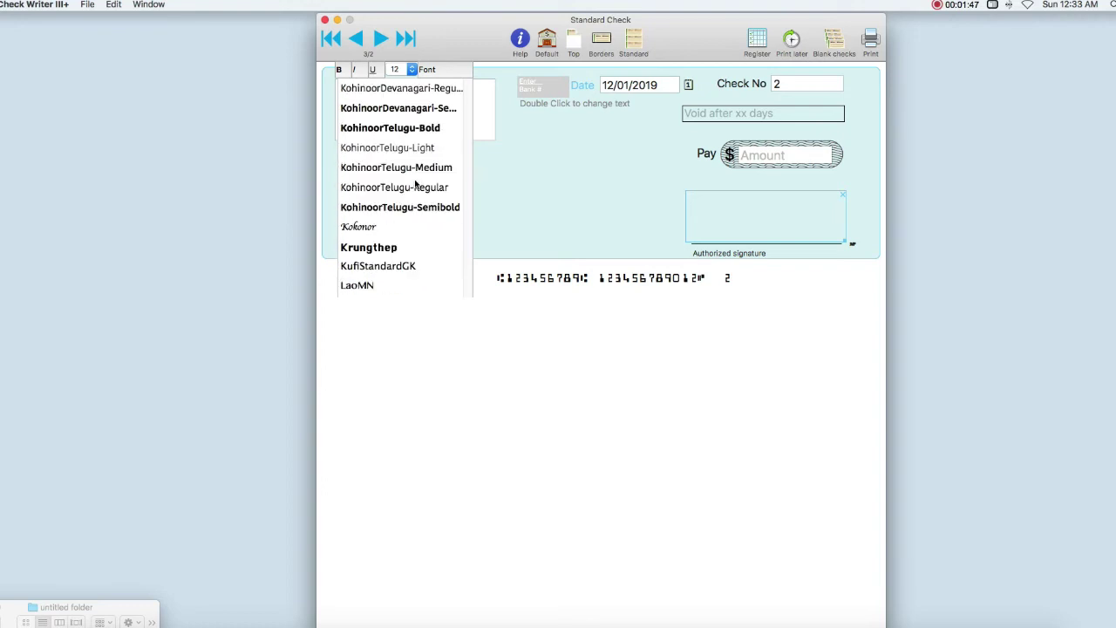
{"action": "scroll", "coordinate": [417, 186], "scroll_direction": "down", "scroll_amount": 3}
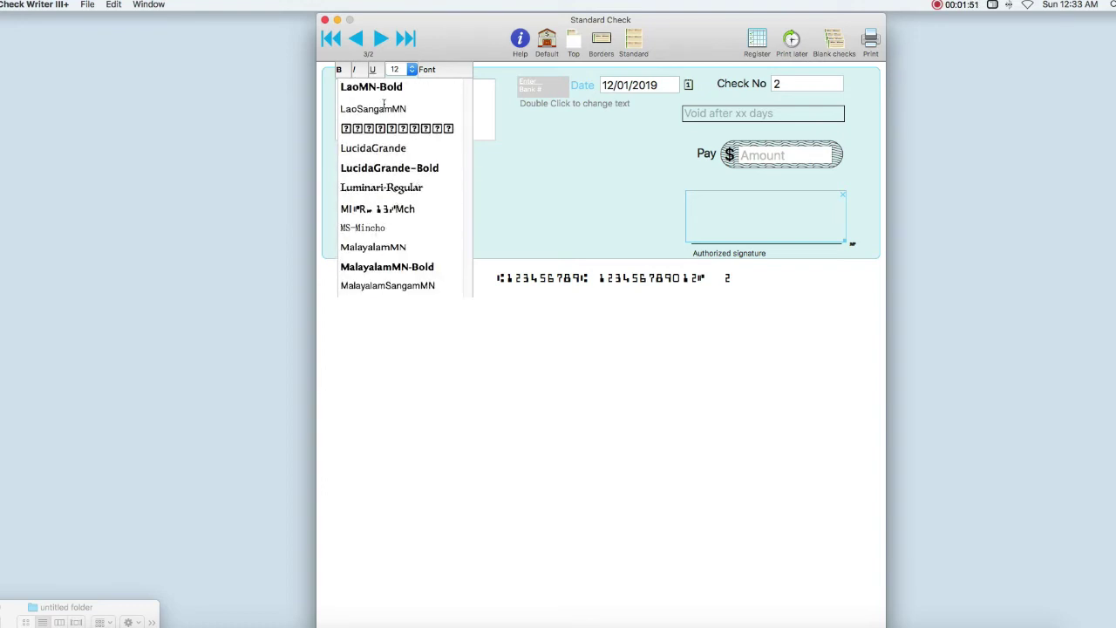
{"action": "scroll", "coordinate": [382, 109], "scroll_direction": "up", "scroll_amount": 3}
{"action": "left_click", "coordinate": [372, 133]}
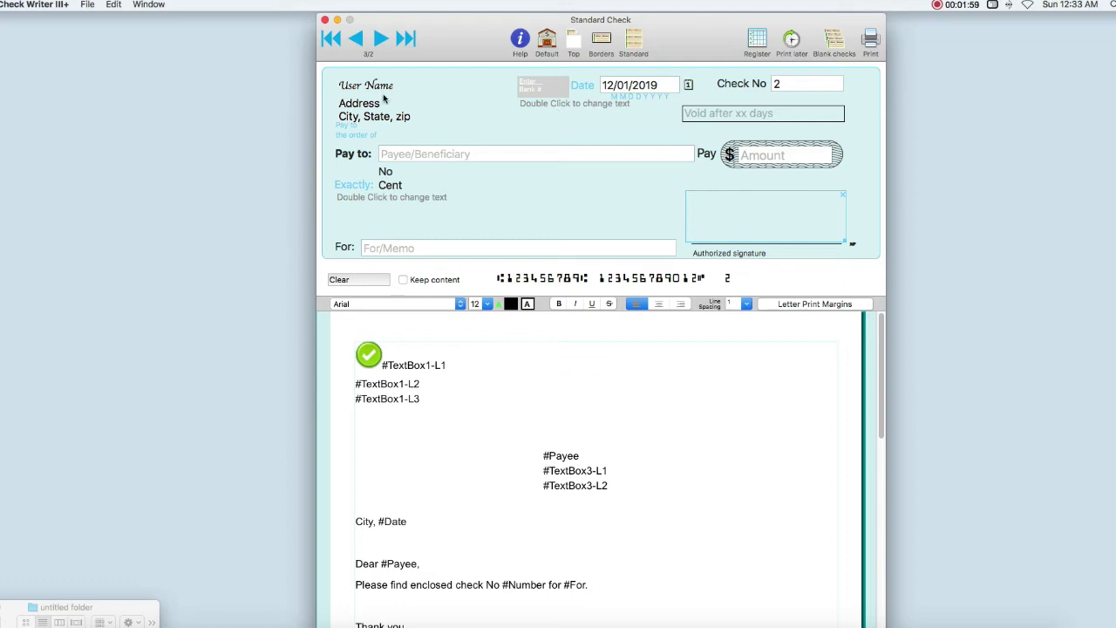
- Label the text area under the date 'Bank'
{"action": "double_click", "coordinate": [600, 109]}
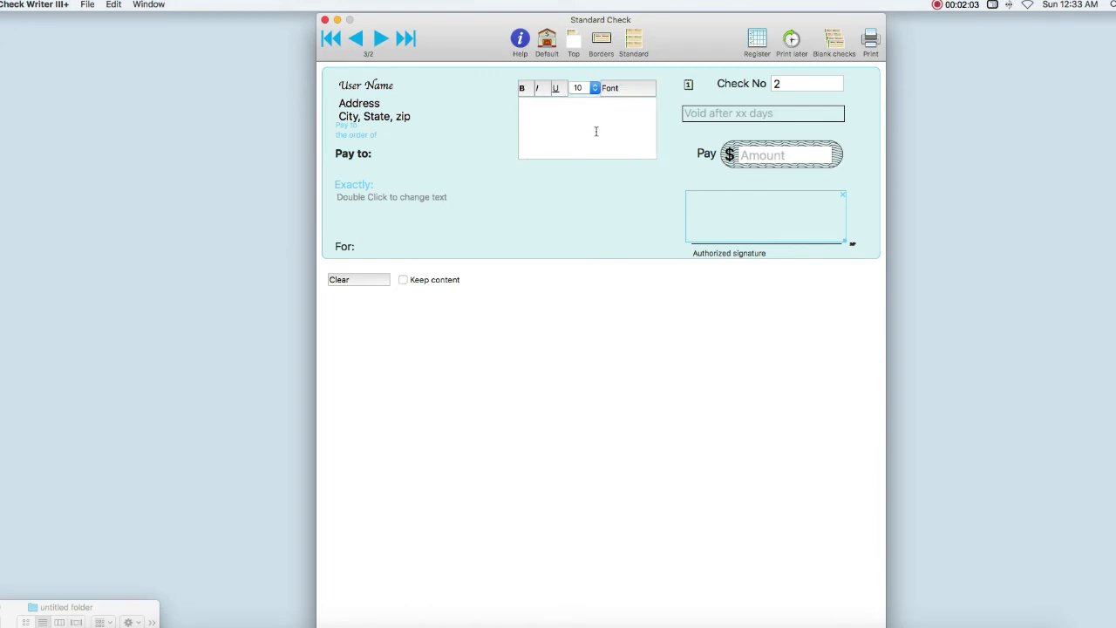
{"action": "type", "text": "Bank"}
{"action": "key", "text": "Escape"}
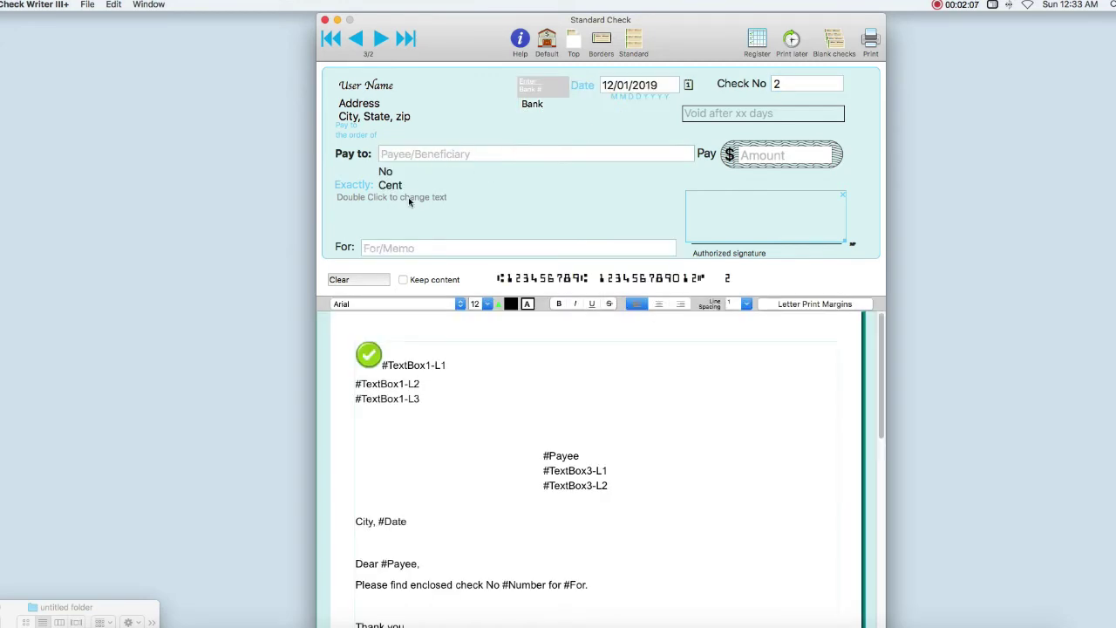
- Add a 'Payee's address' line below the written amount
{"action": "left_click", "coordinate": [386, 202]}
{"action": "double_click", "coordinate": [387, 202]}
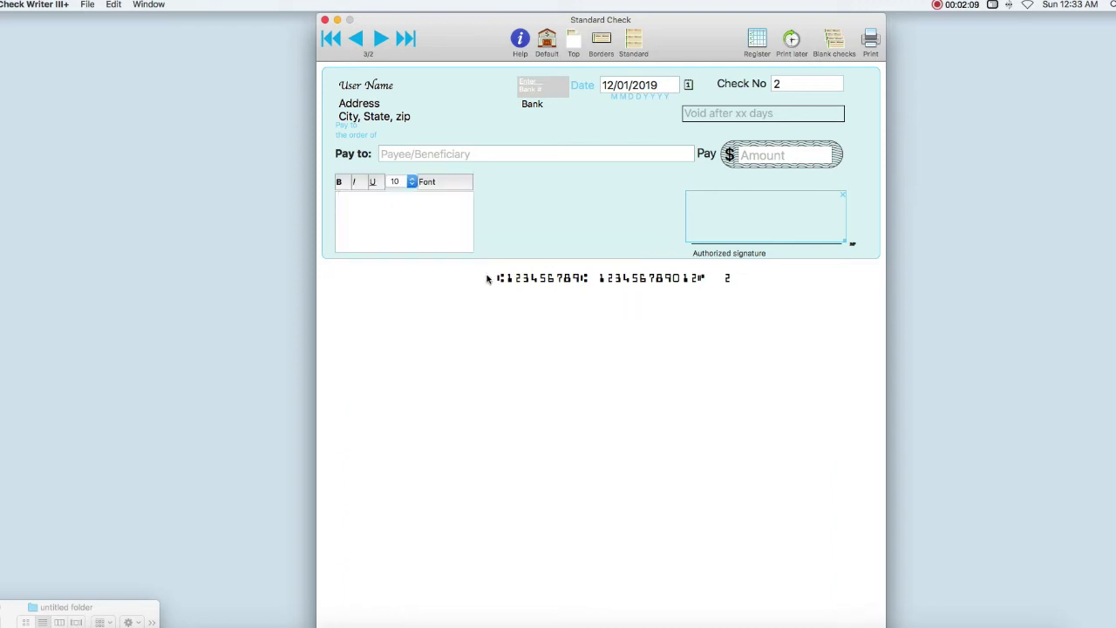
{"action": "type", "text": "Payee's address"}
{"action": "left_click", "coordinate": [520, 290]}
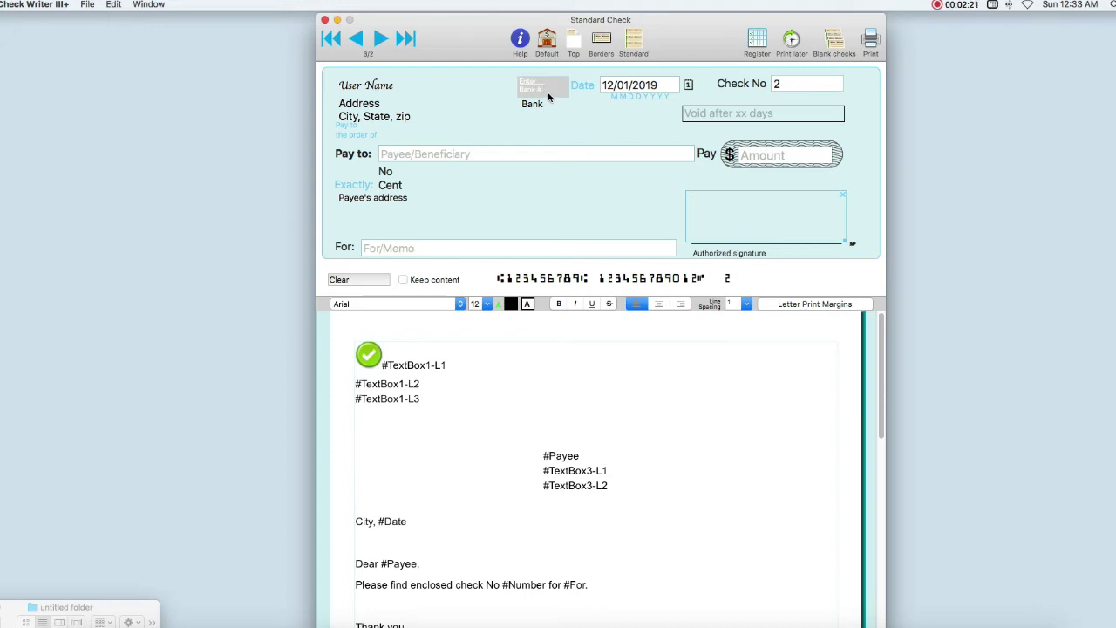
- Insert a hyphen into the account number on the check's MICR line
{"action": "left_click", "coordinate": [532, 280]}
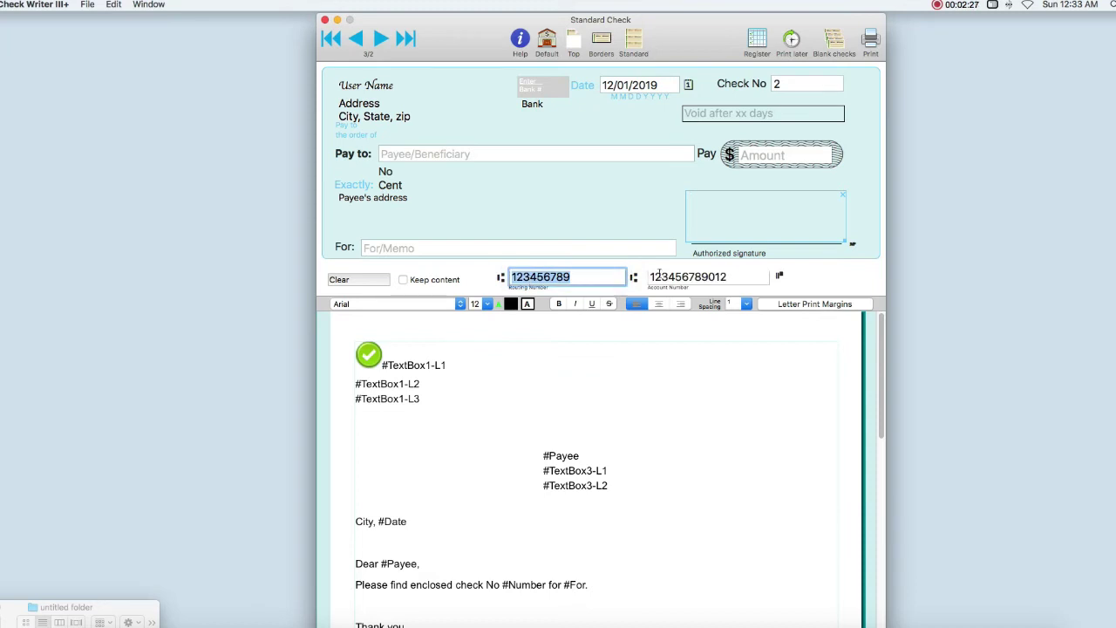
{"action": "left_click", "coordinate": [667, 277]}
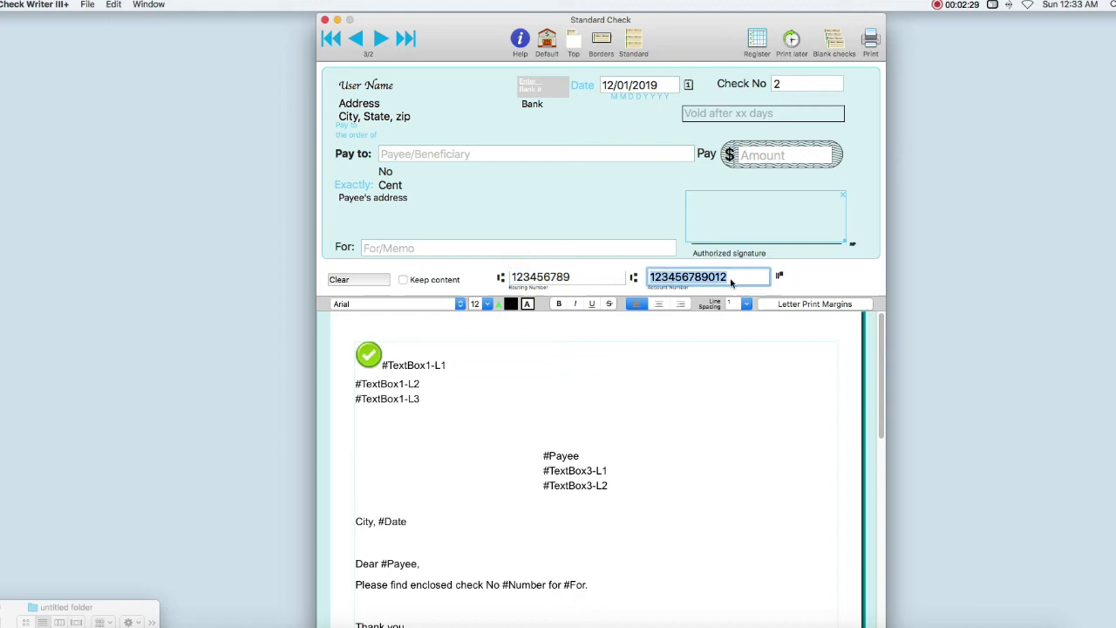
{"action": "left_click", "coordinate": [695, 278]}
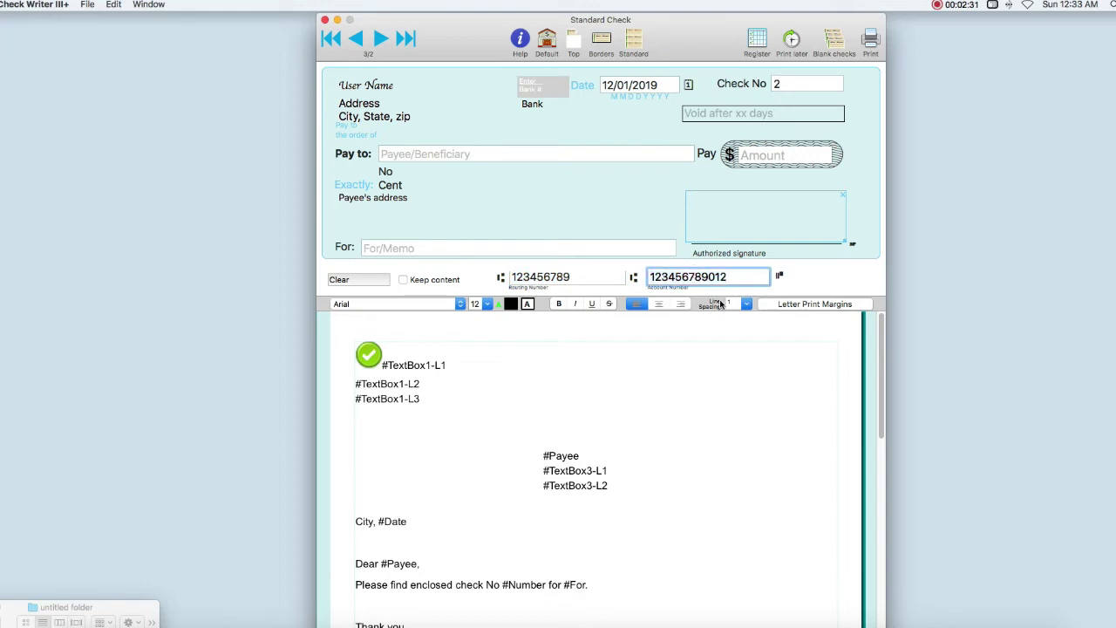
{"action": "type", "text": "-"}
{"action": "key", "text": "Return"}
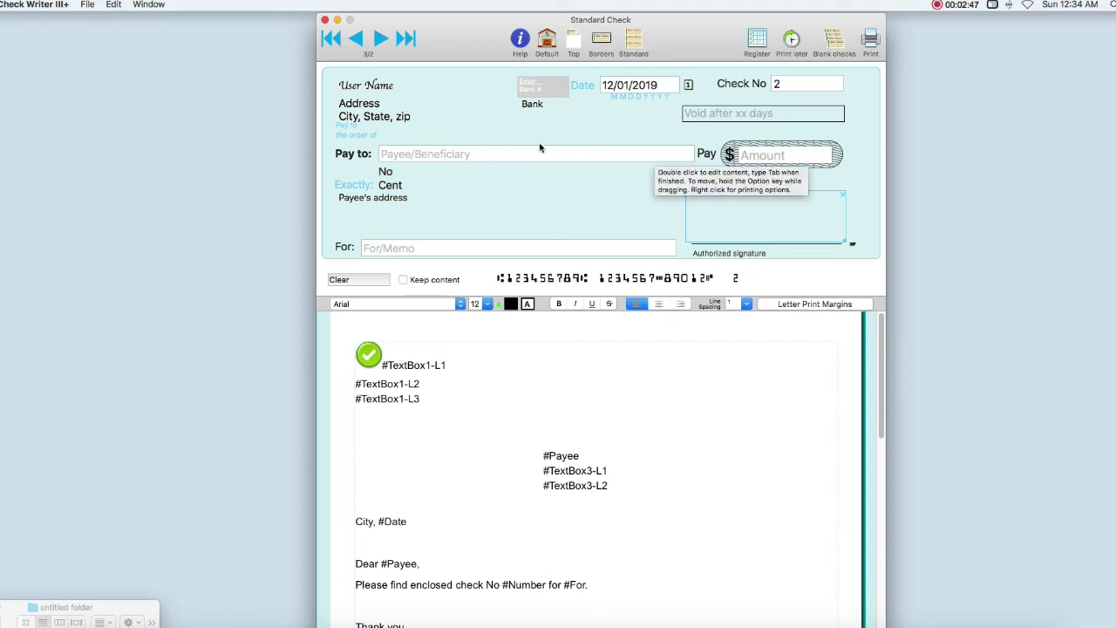
- Make the check out to Mister Payee for 99.75, memo 'Stuff and things', and start printing
{"action": "double_click", "coordinate": [499, 155]}
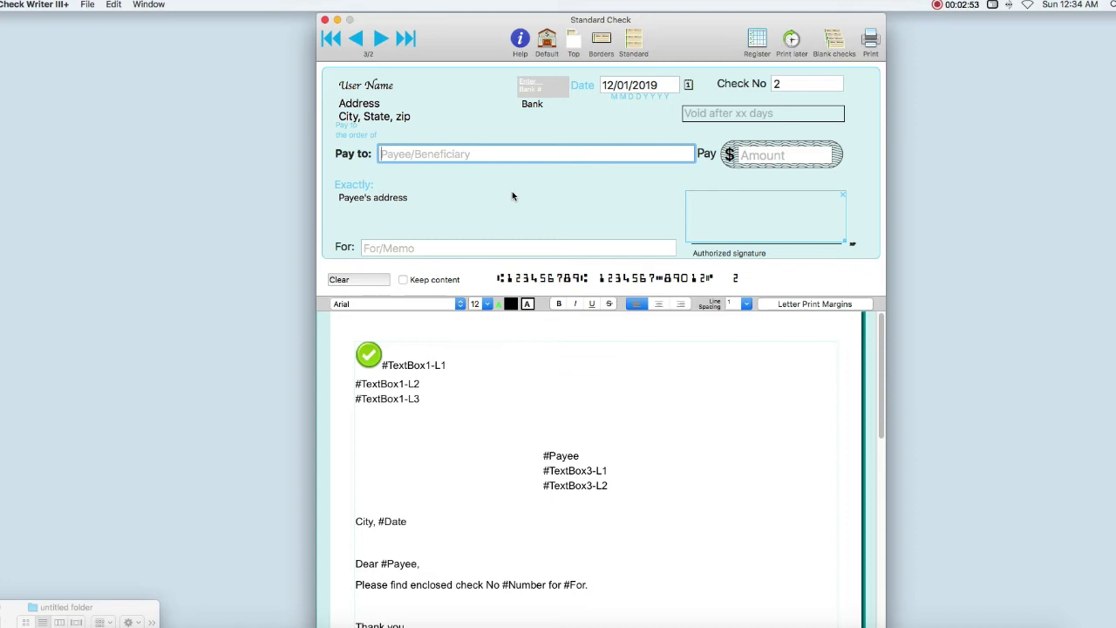
{"action": "type", "text": "Mister Payee"}
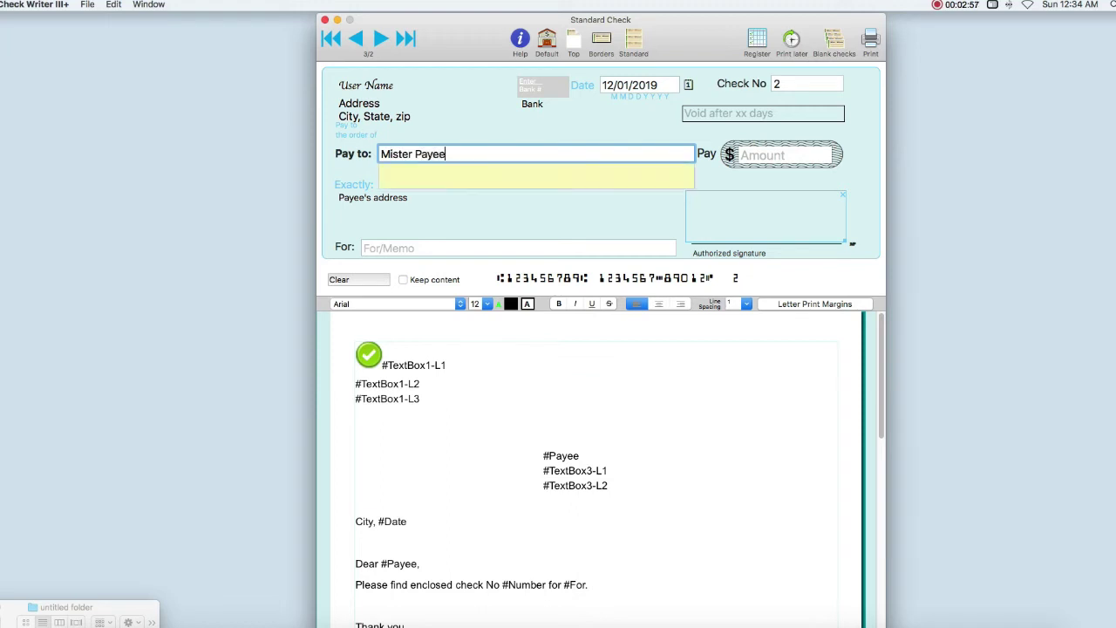
{"action": "key", "text": "Tab"}
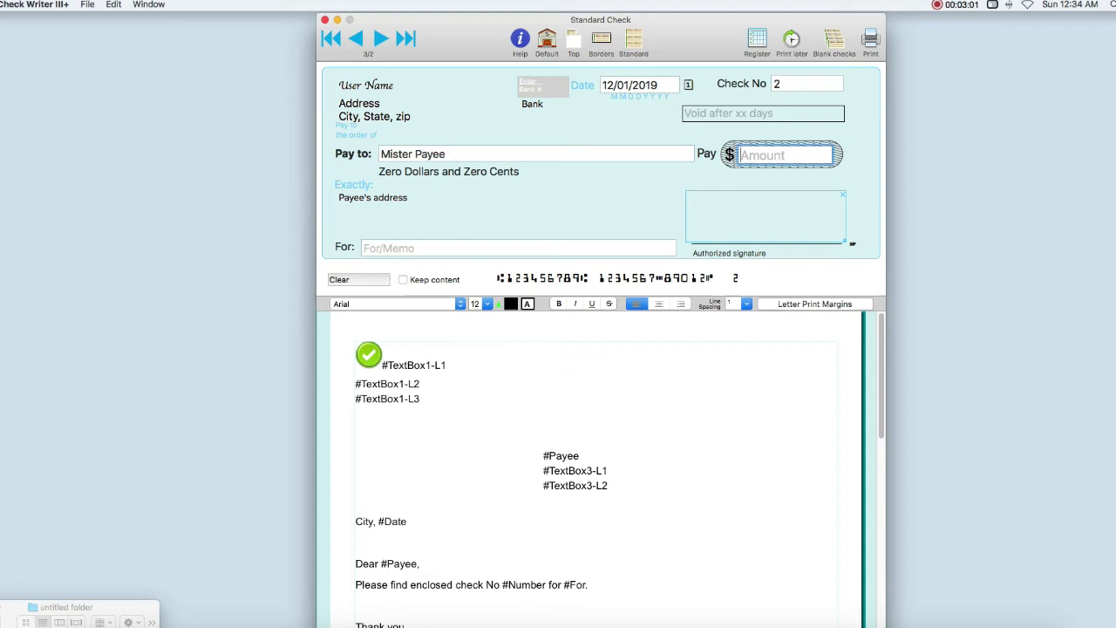
{"action": "type", "text": "99.75"}
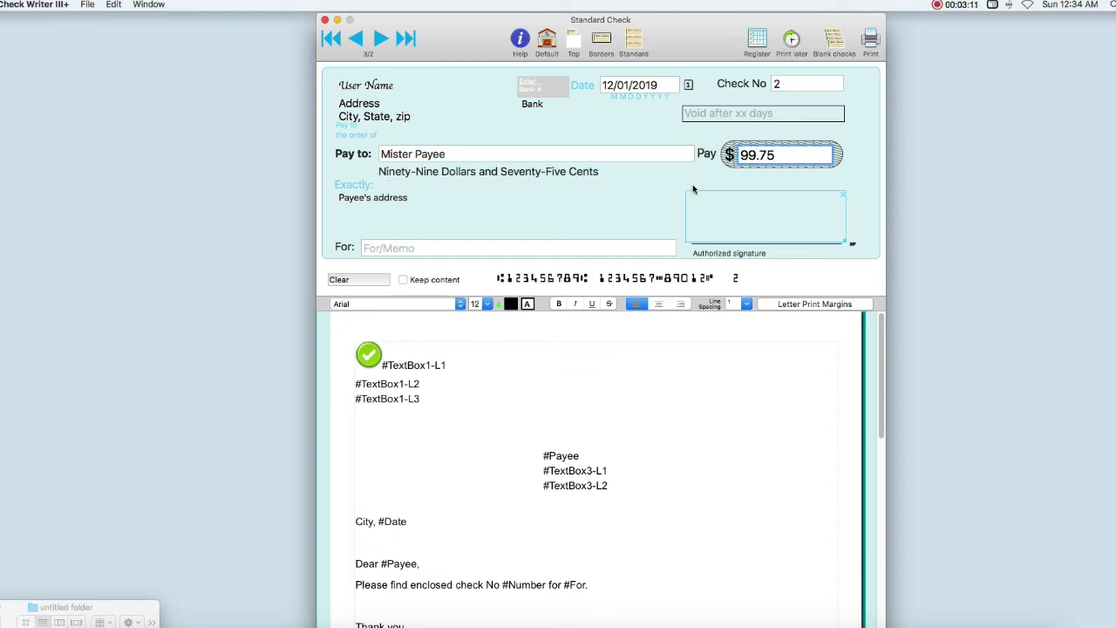
{"action": "key", "text": "Tab"}
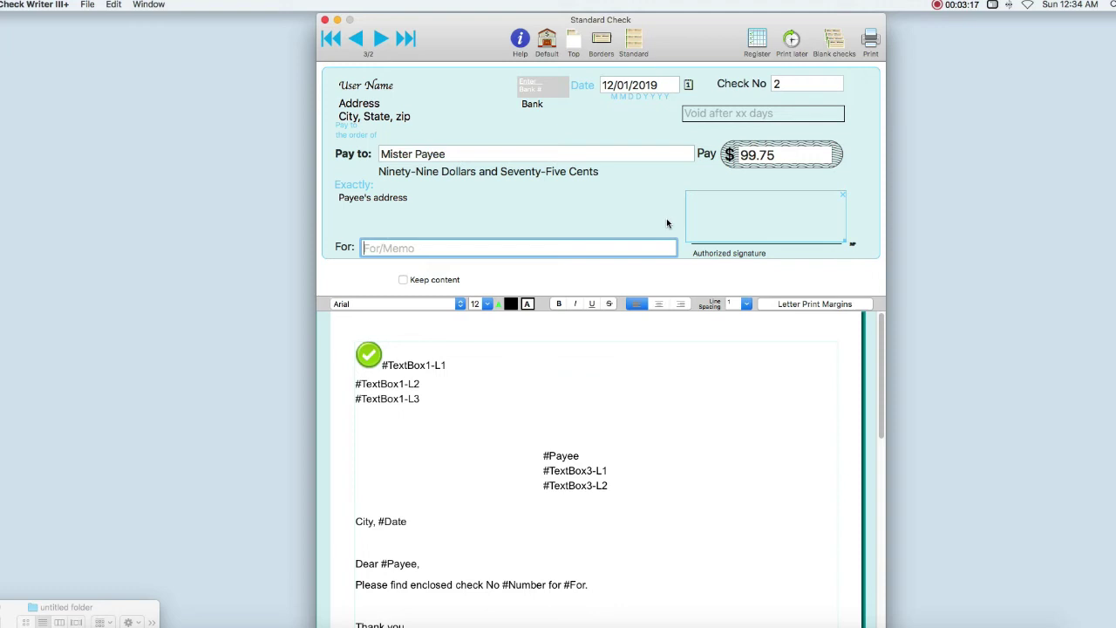
{"action": "type", "text": "Stuff and thi"}
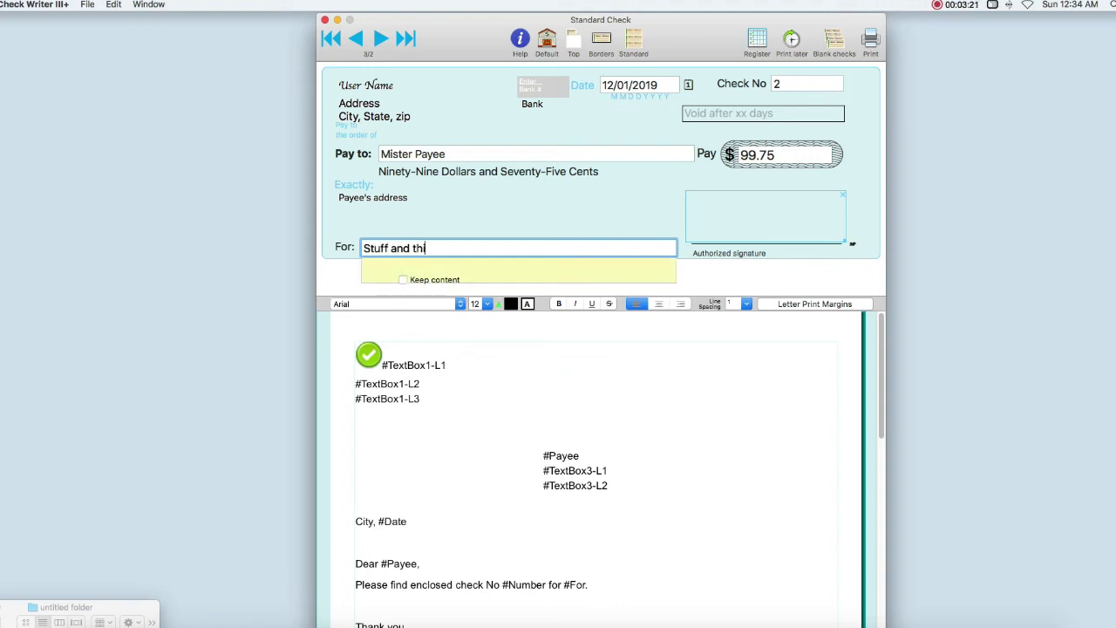
{"action": "type", "text": "ngs"}
{"action": "key", "text": "Tab"}
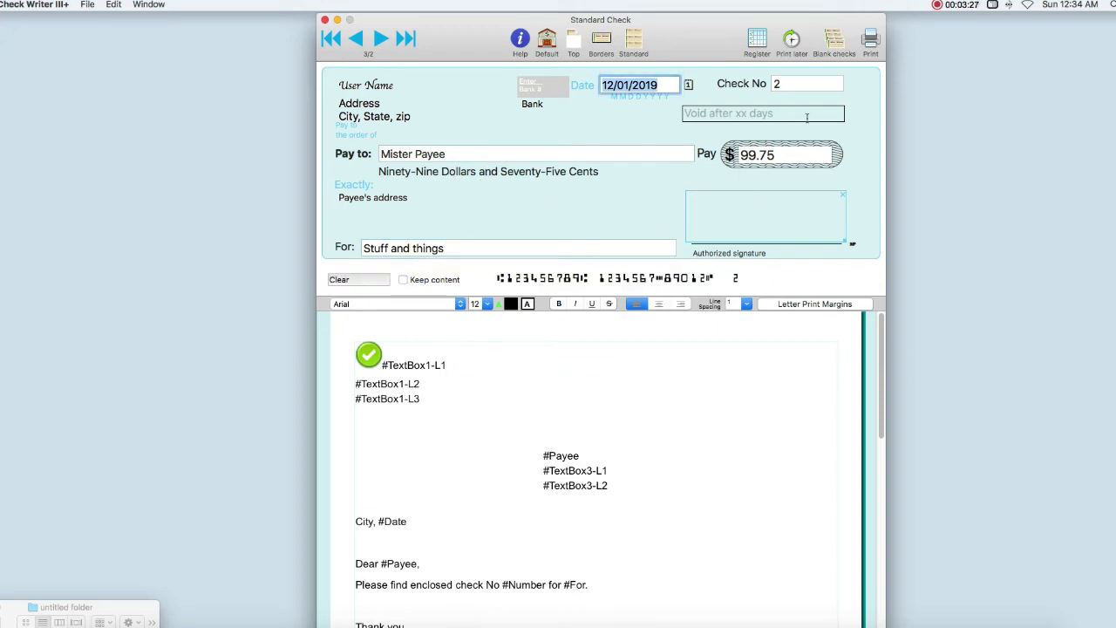
{"action": "left_click", "coordinate": [871, 42]}
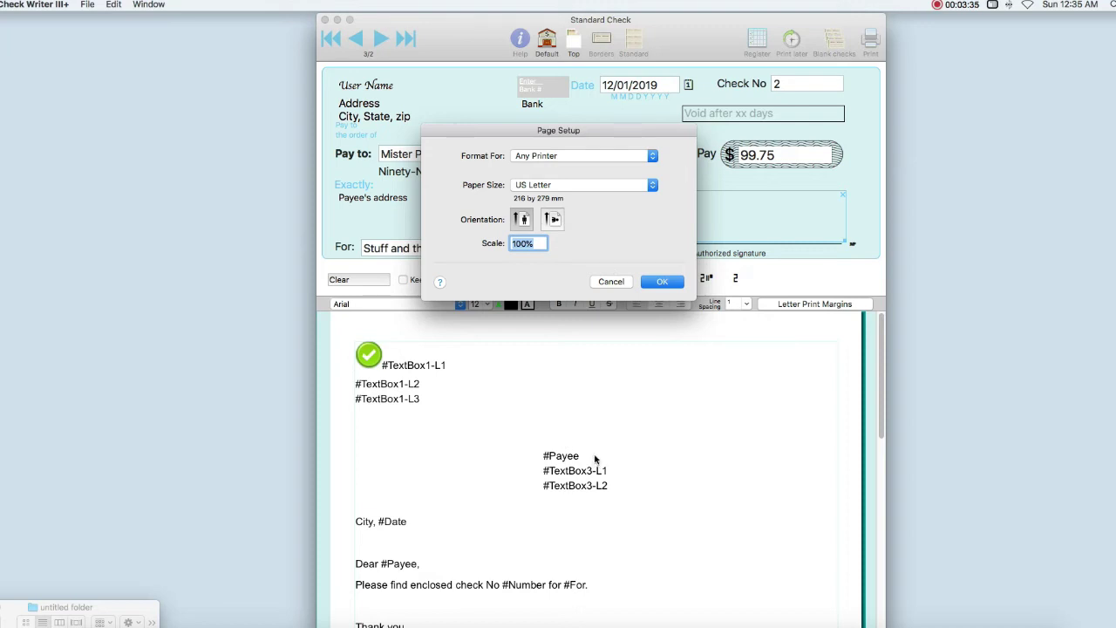
- Confirm Page Setup and print the $99.75 check
{"action": "left_click", "coordinate": [613, 282]}
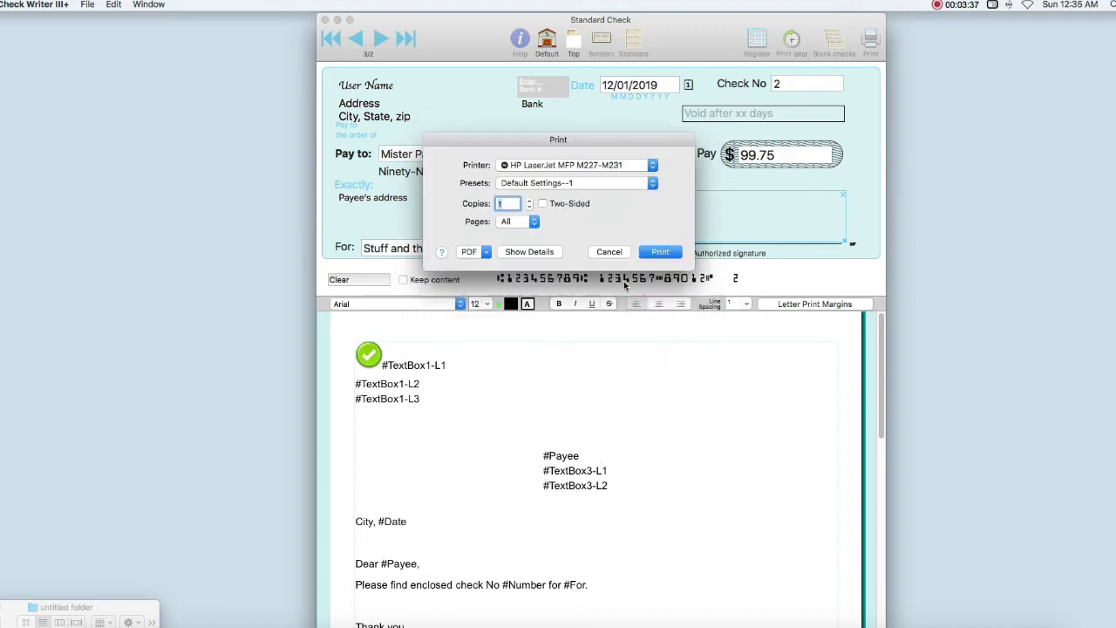
{"action": "left_click", "coordinate": [613, 252]}
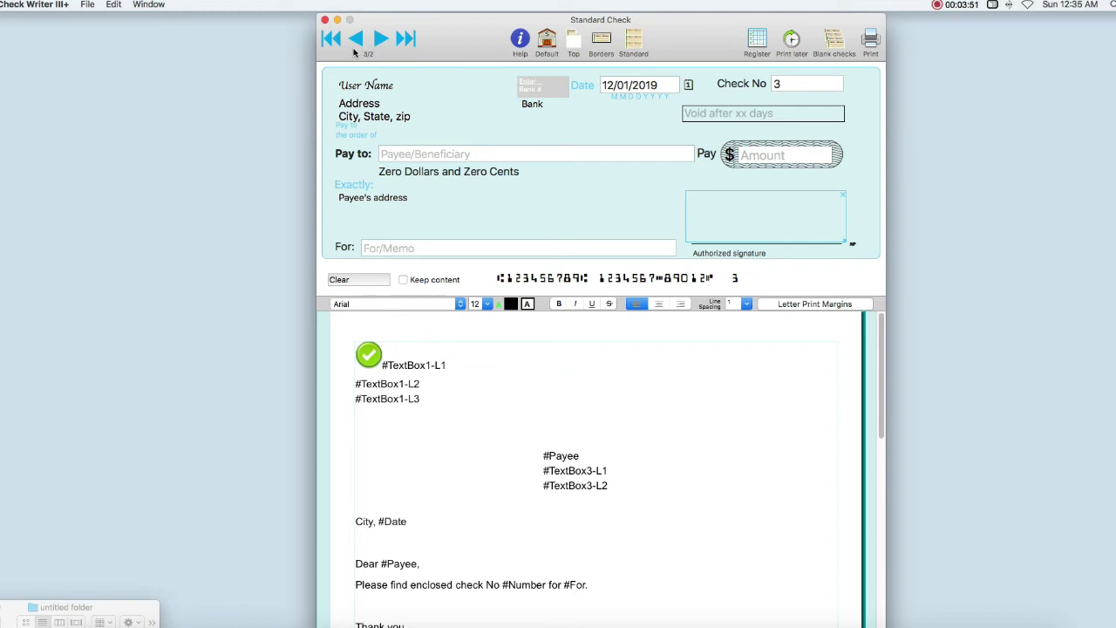
- Go back to check 1 ($6.78 to Beneficiary), mark it Print later, and cancel printing
{"action": "left_click", "coordinate": [357, 40]}
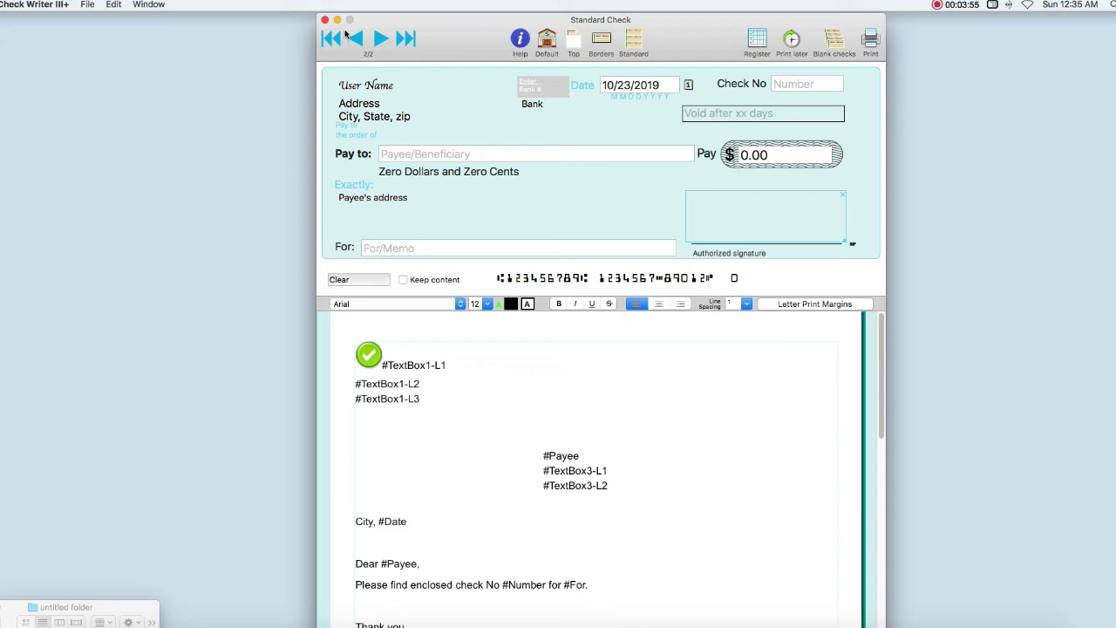
{"action": "left_click", "coordinate": [358, 40]}
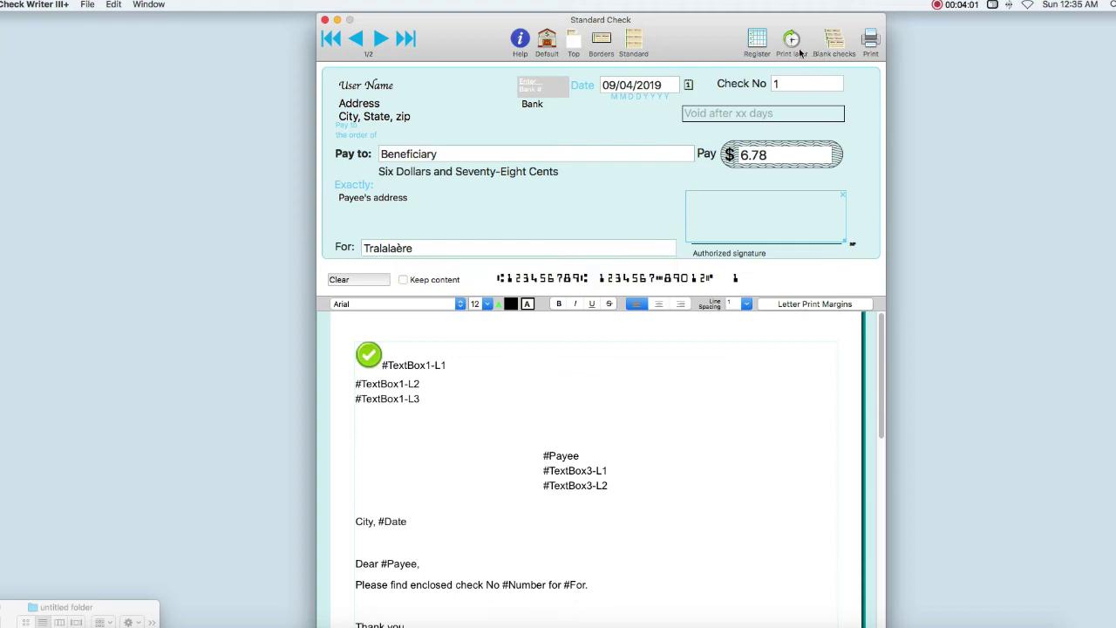
{"action": "left_click", "coordinate": [794, 42]}
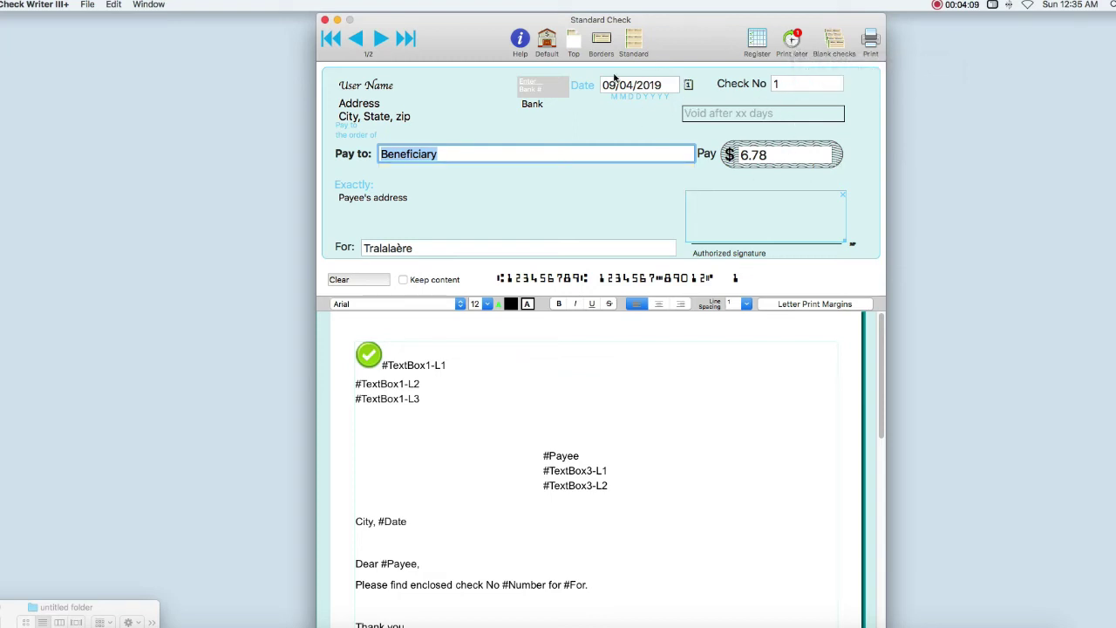
{"action": "left_click", "coordinate": [870, 38]}
{"action": "left_click", "coordinate": [613, 282]}
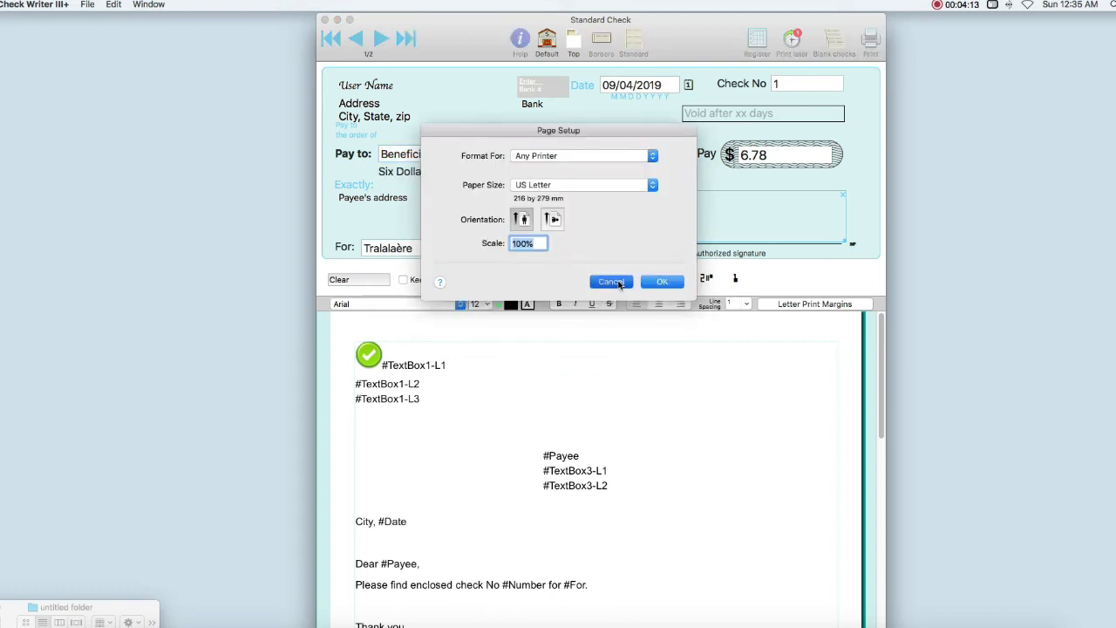
{"action": "left_click", "coordinate": [603, 252]}
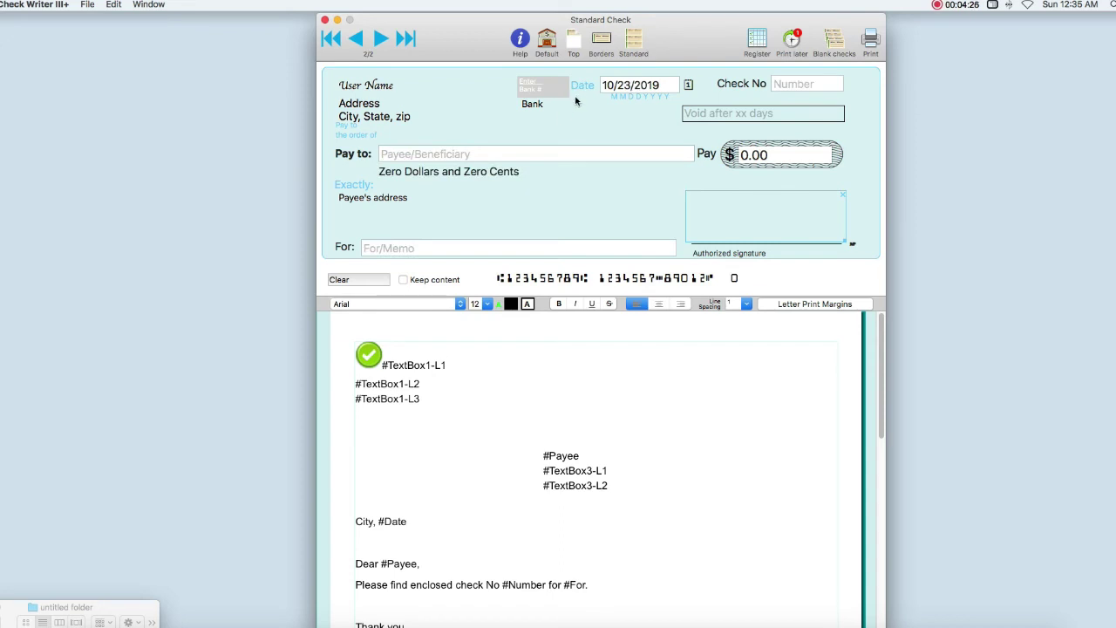
- Add a 'Citibank' account through Manage accounts, alongside Default
{"action": "left_click", "coordinate": [549, 41]}
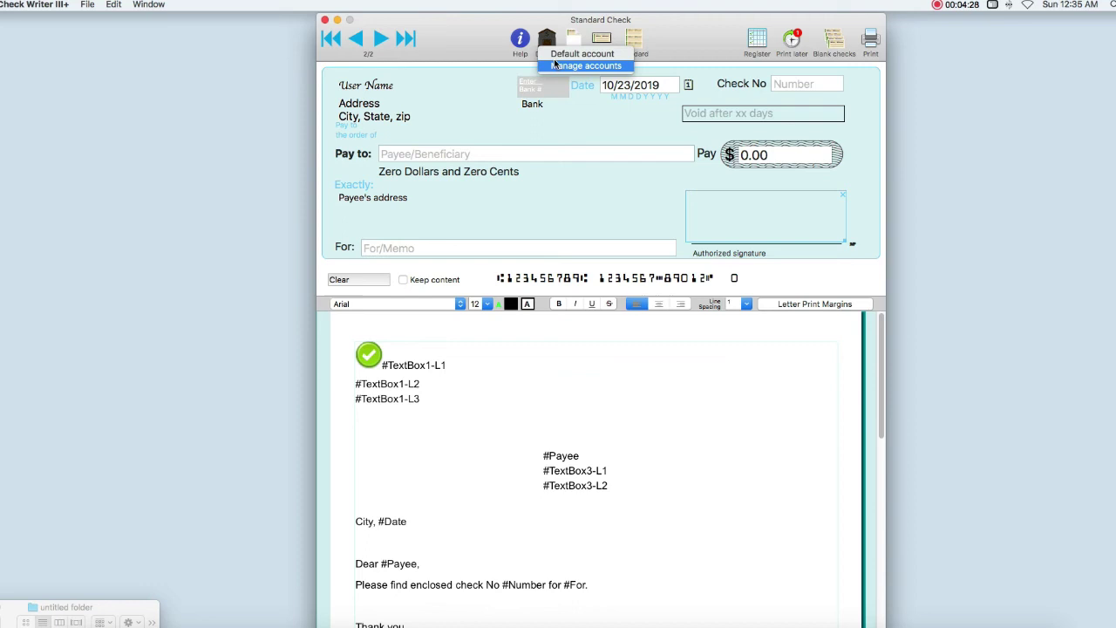
{"action": "left_click", "coordinate": [555, 65]}
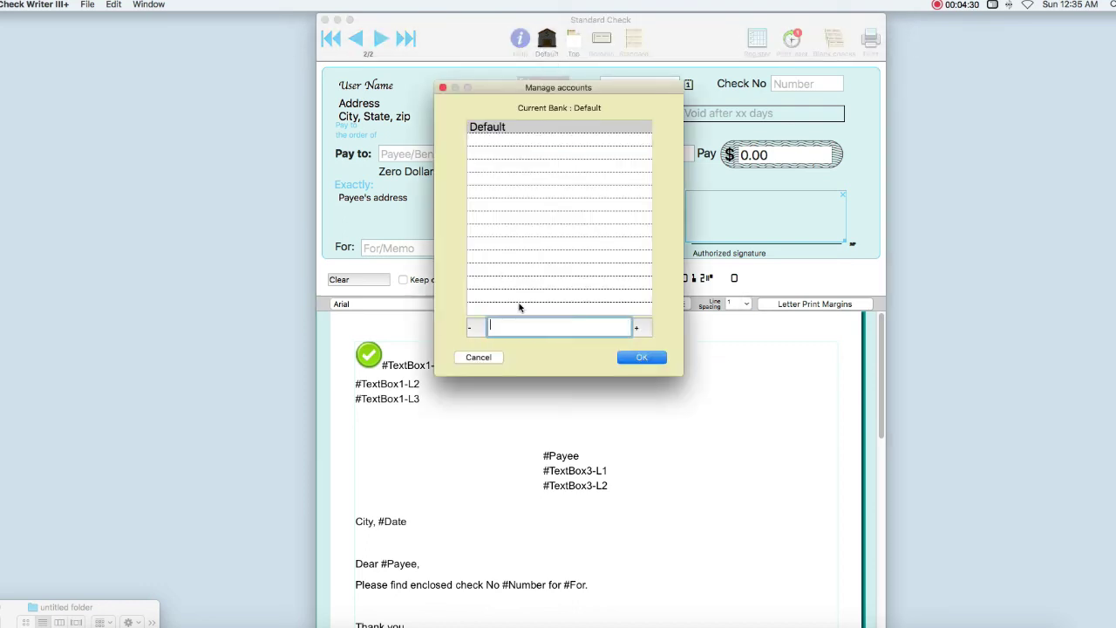
{"action": "type", "text": "Citibian"}
{"action": "key", "text": "BackSpace"}
{"action": "key", "text": "BackSpace"}
{"action": "type", "text": "nk"}
{"action": "left_click", "coordinate": [639, 328]}
{"action": "left_click", "coordinate": [640, 354]}
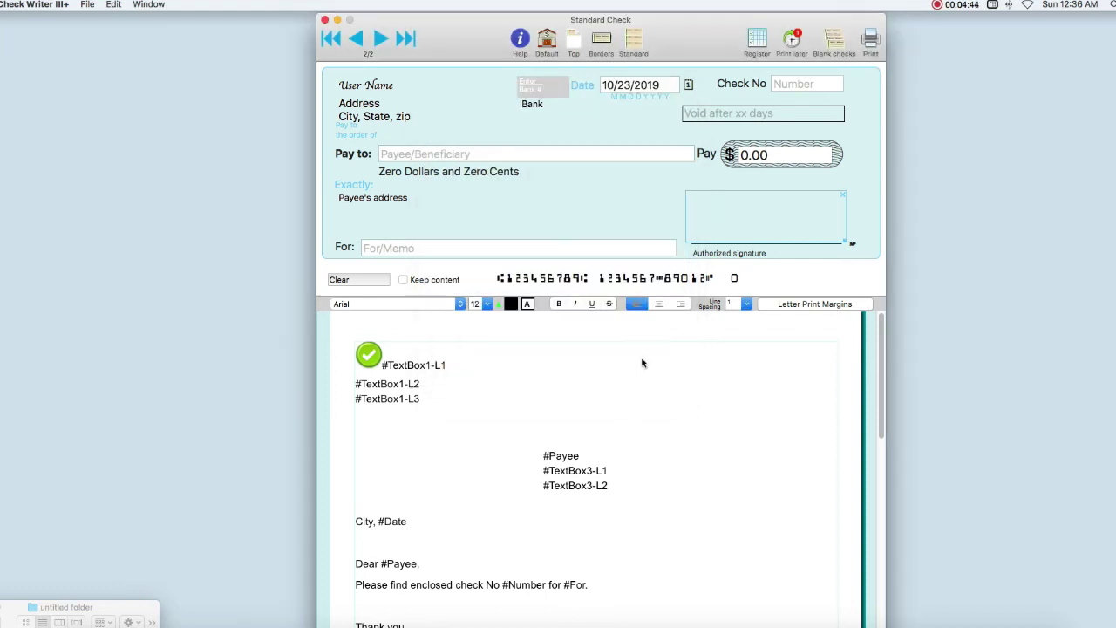
{"action": "left_click", "coordinate": [549, 54]}
{"action": "left_click", "coordinate": [551, 47]}
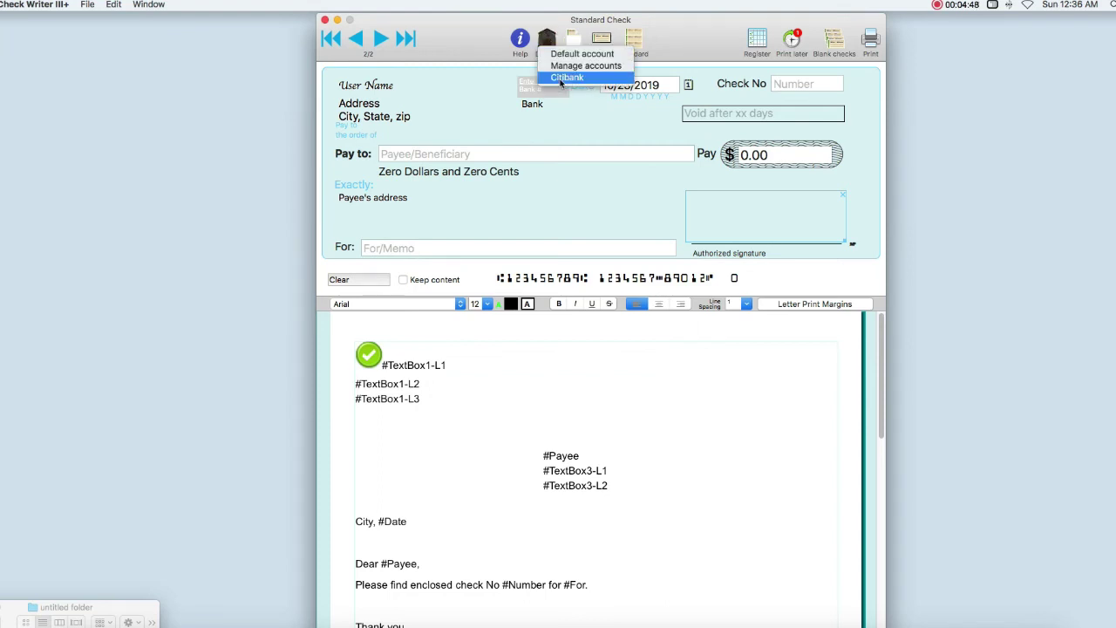
{"action": "left_click", "coordinate": [561, 78]}
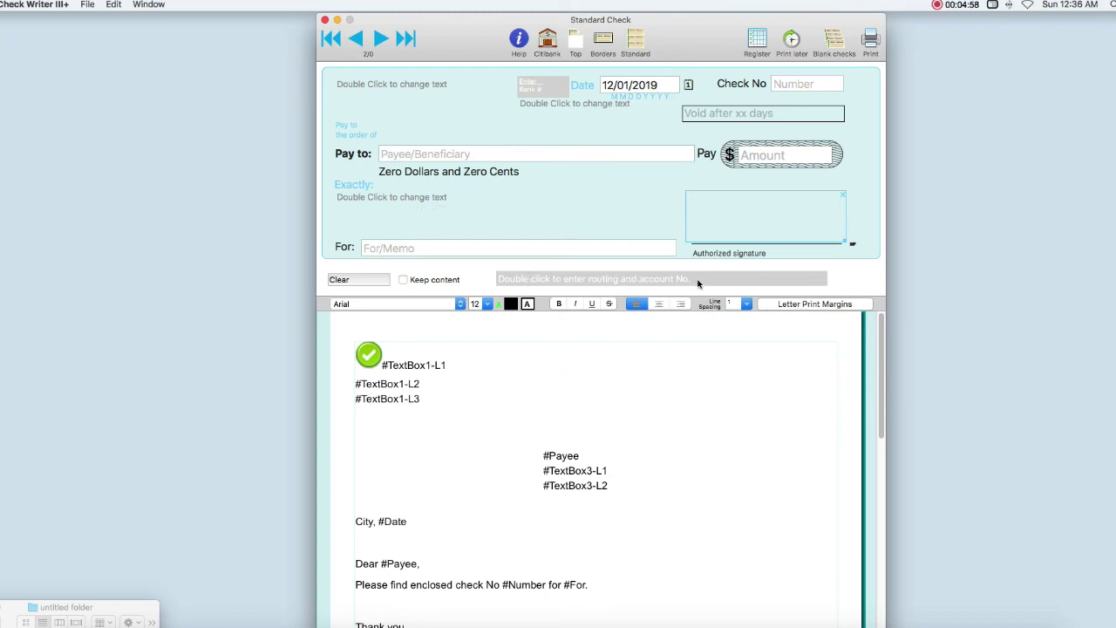
{"action": "double_click", "coordinate": [516, 279]}
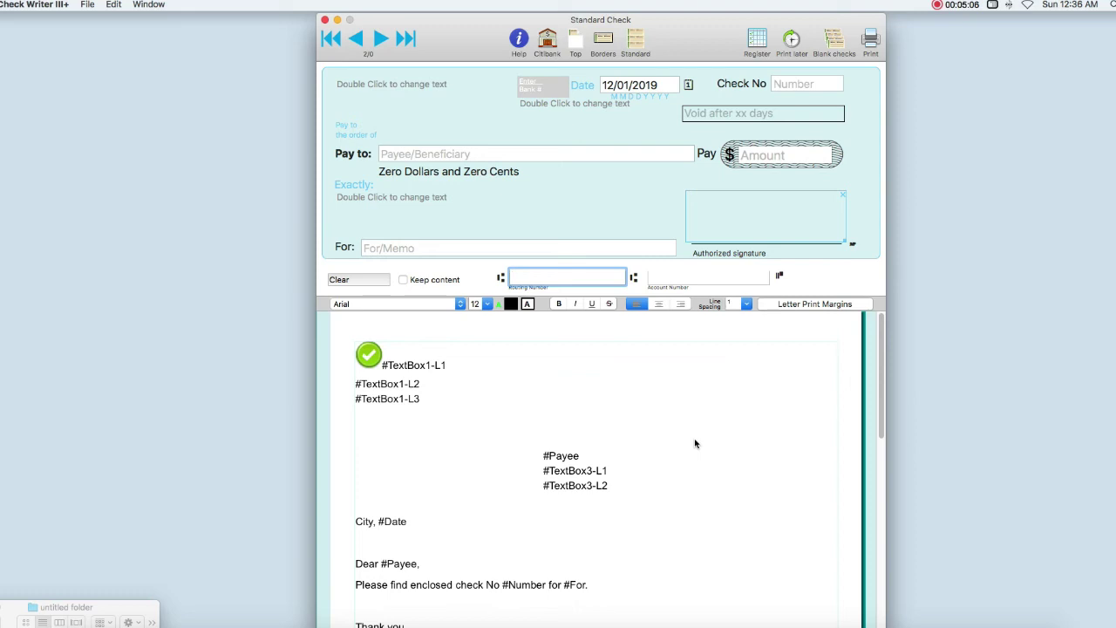
{"action": "type", "text": "987654321"}
{"action": "key", "text": "Tab"}
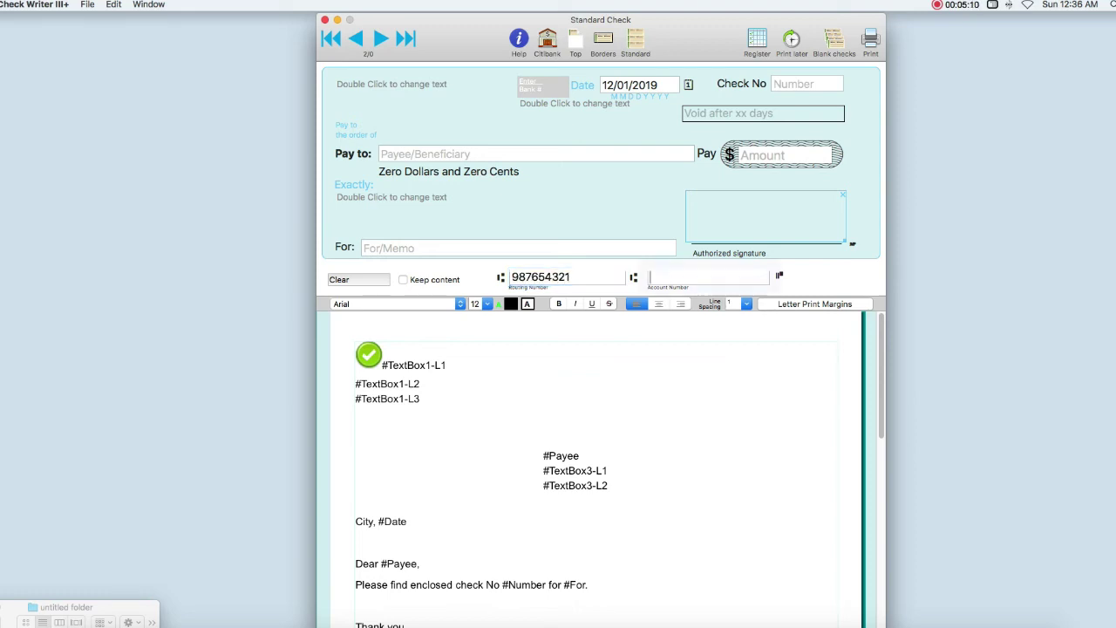
{"action": "type", "text": "12345"}
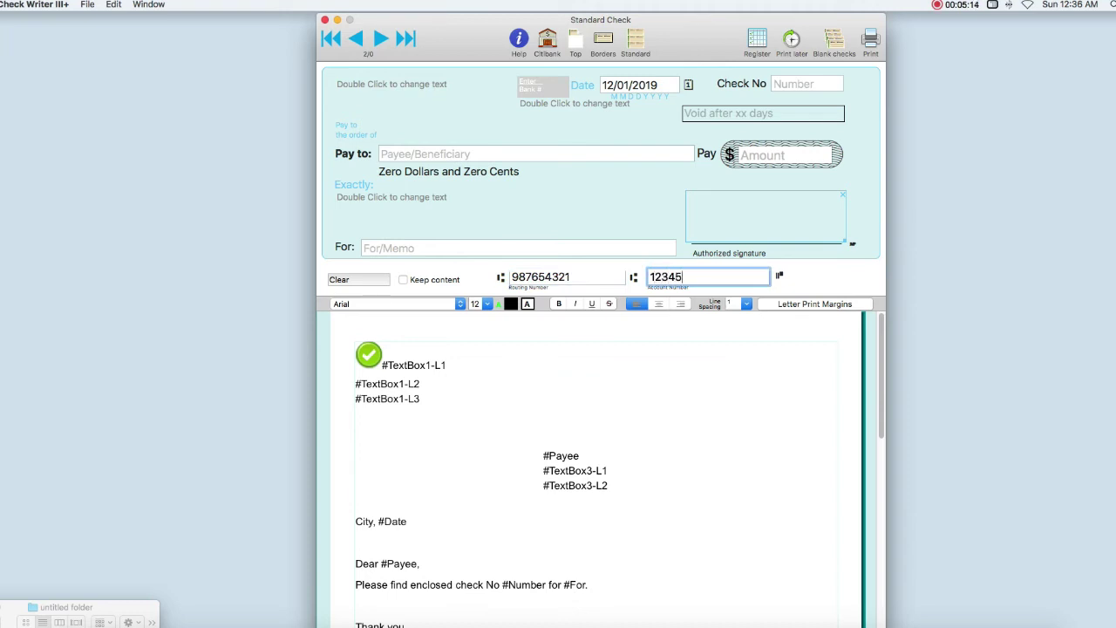
{"action": "type", "text": "-789644"}
{"action": "key", "text": "Return"}
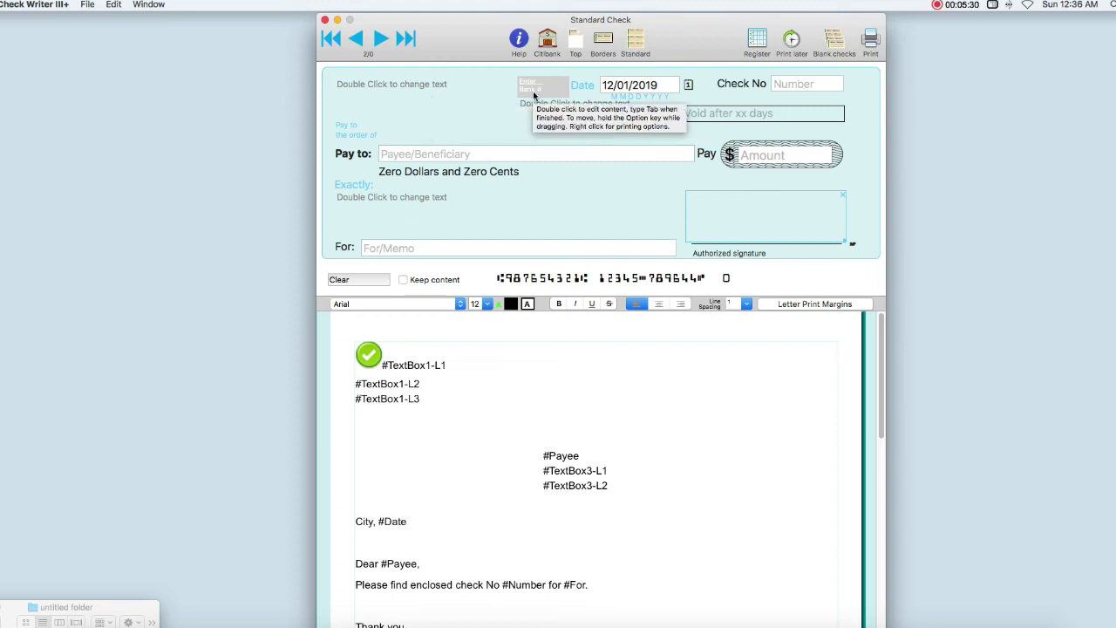
- Switch from Citibank back to the Default account
{"action": "left_click", "coordinate": [547, 40]}
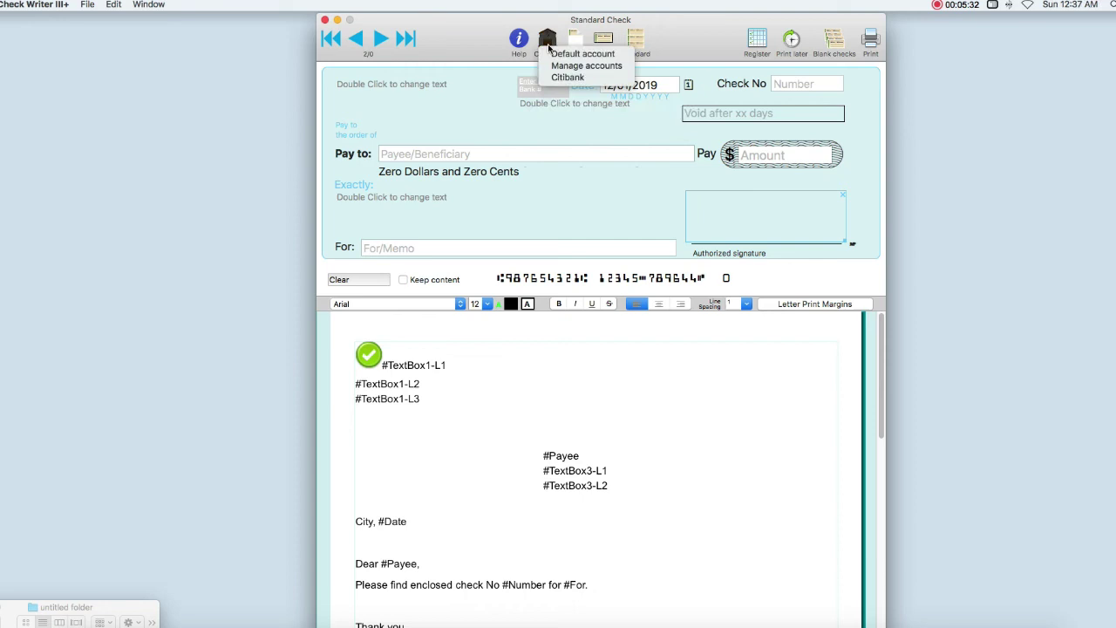
{"action": "left_click", "coordinate": [559, 56]}
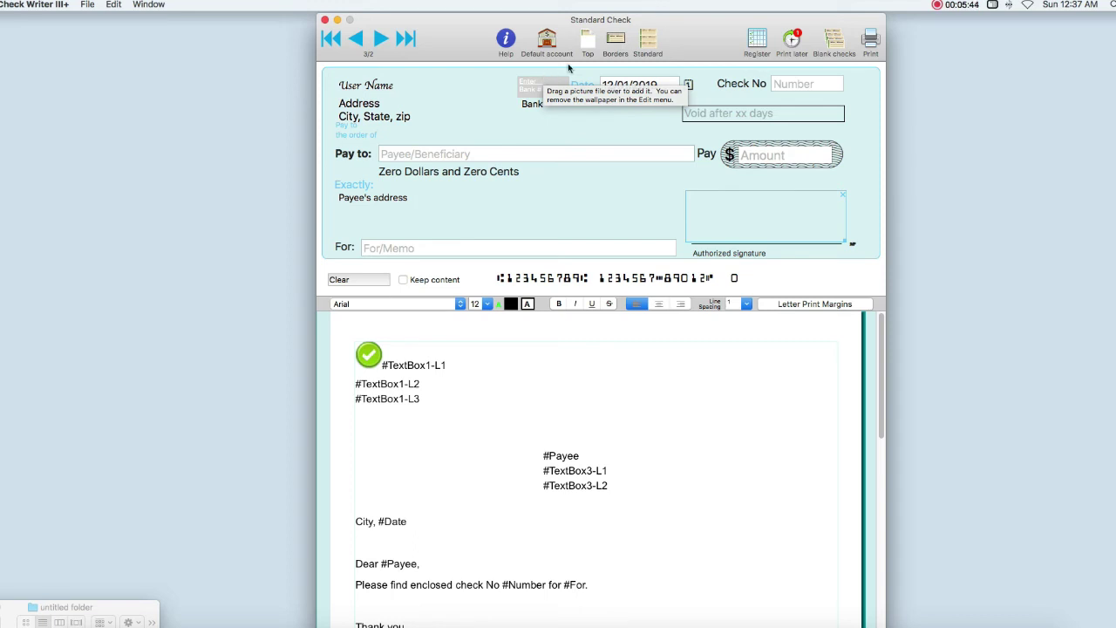
- In the check register, change the 09/04/2019 entry's memo to 'Stuff and Lamp'
{"action": "left_click", "coordinate": [757, 42]}
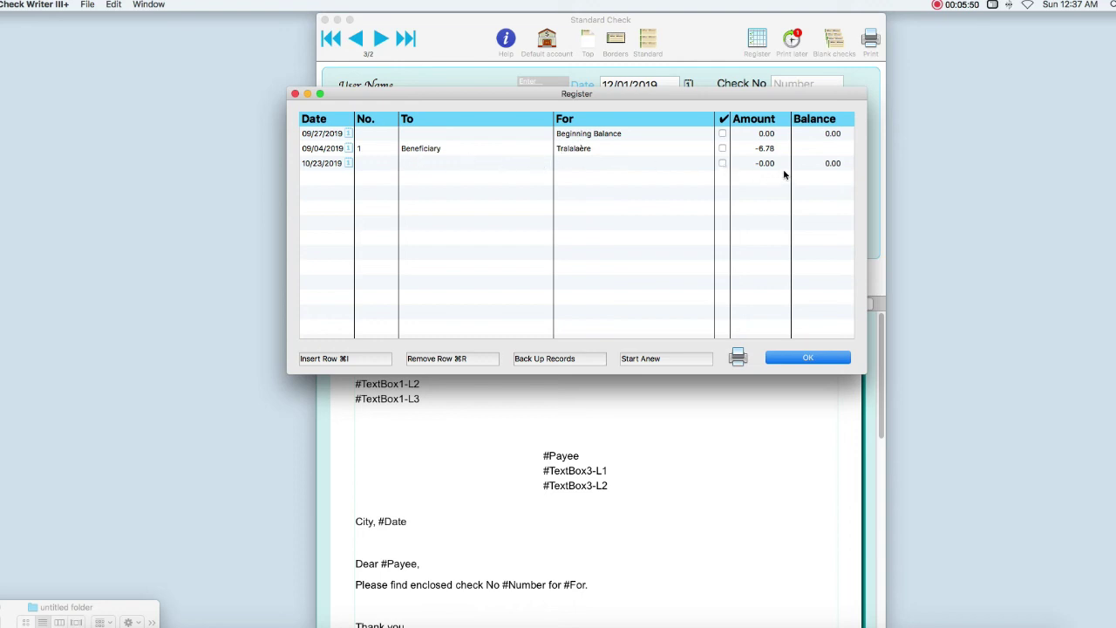
{"action": "double_click", "coordinate": [597, 150]}
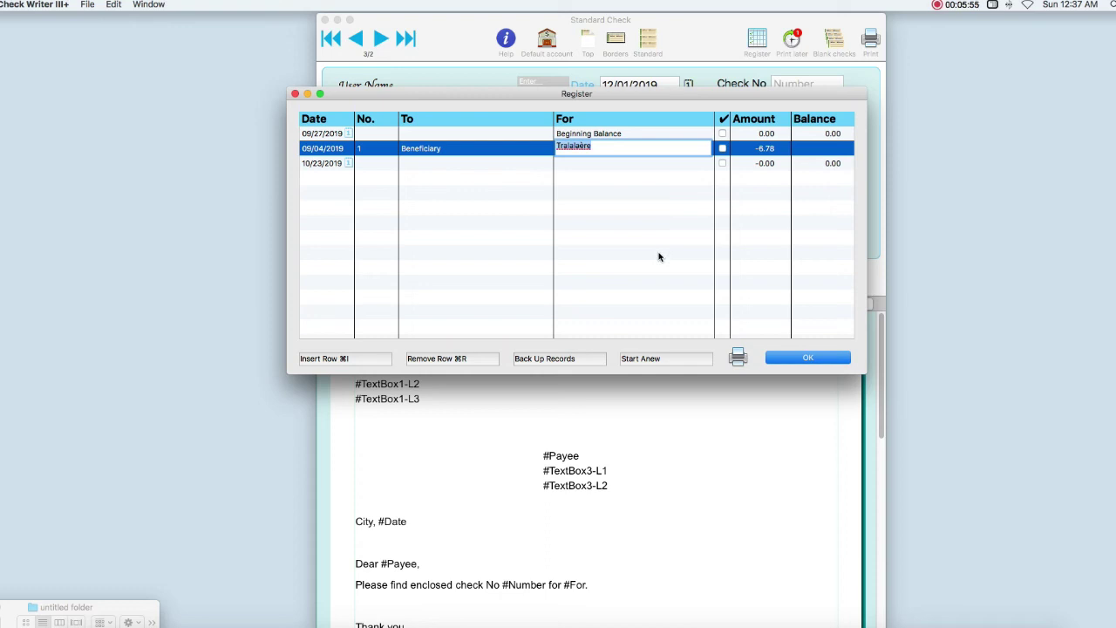
{"action": "type", "text": "Stuff and Lamp"}
{"action": "key", "text": "Return"}
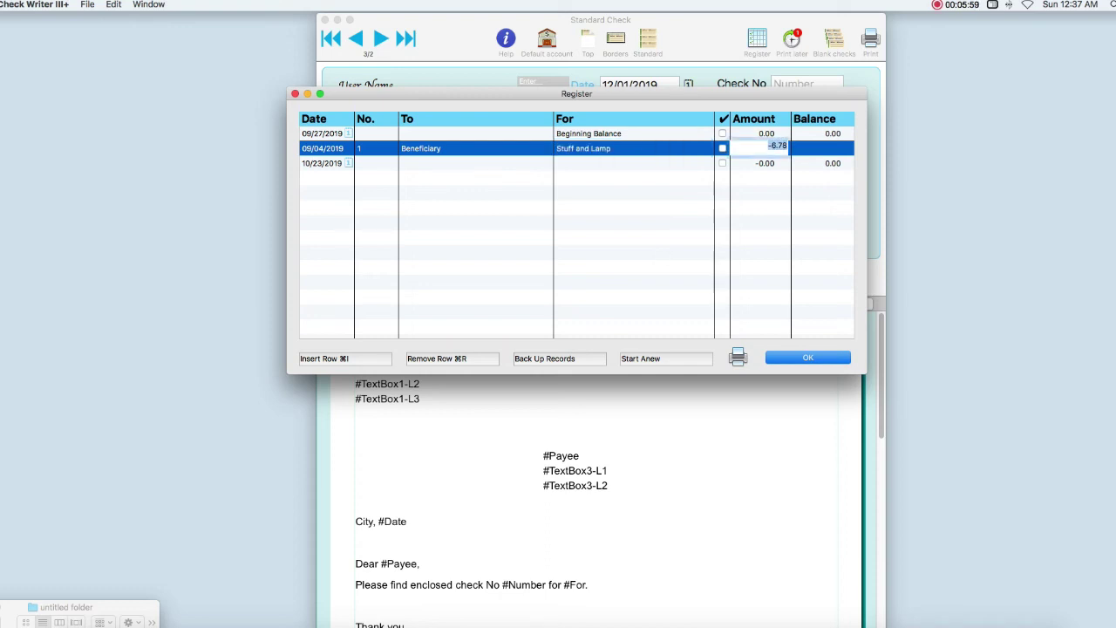
- Step through the blank 10/23/2019 entry without entering anything, then close the register
{"action": "key", "text": "Return"}
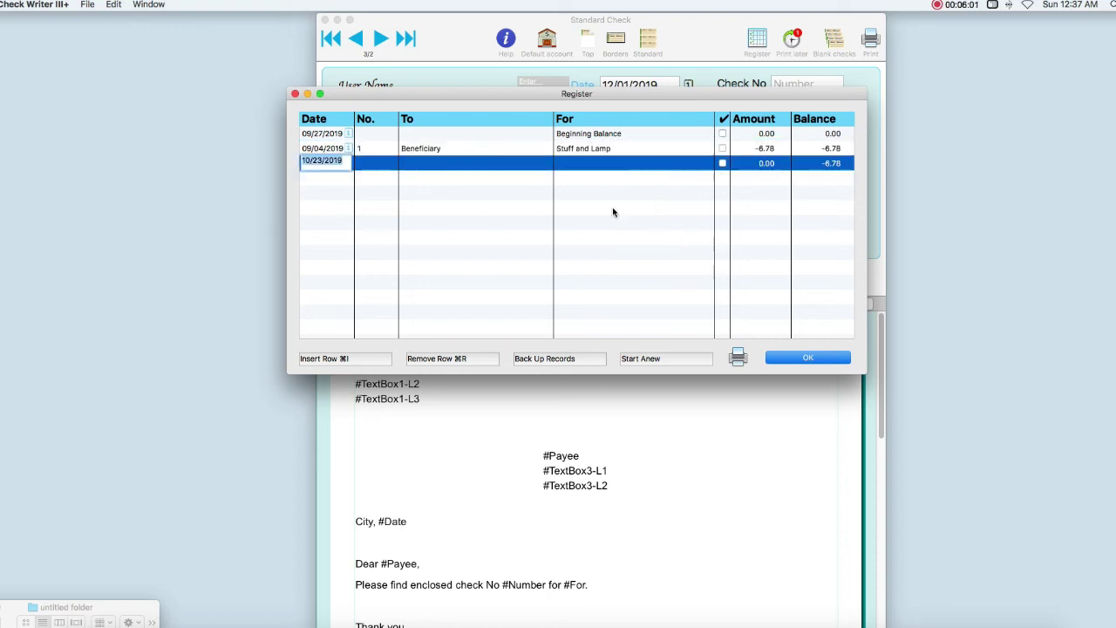
{"action": "key", "text": "Tab"}
{"action": "key", "text": "Tab"}
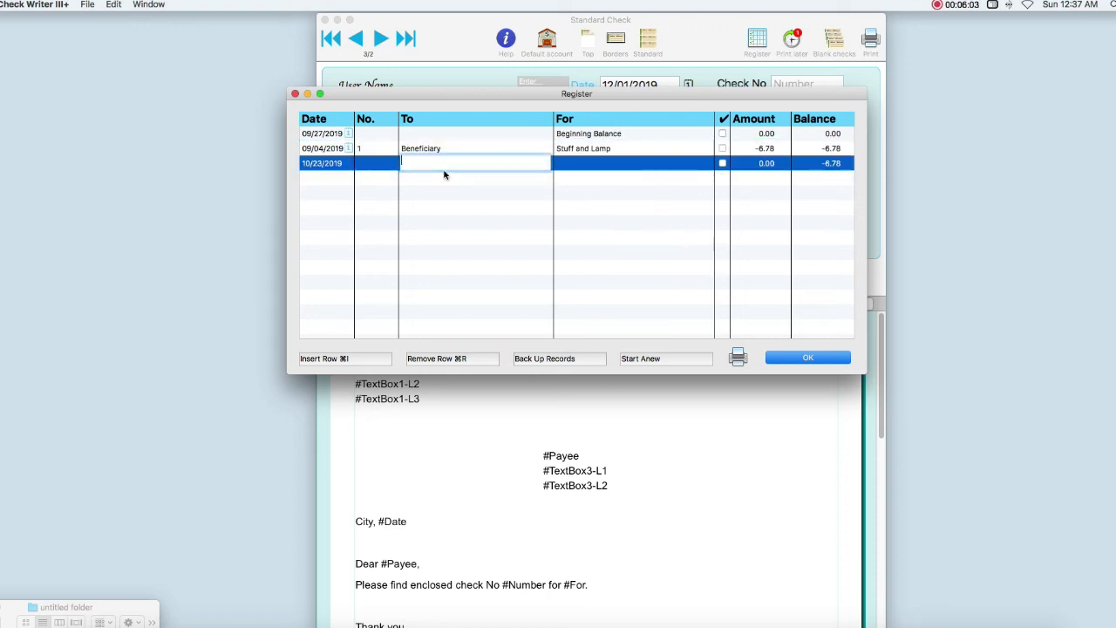
{"action": "key", "text": "Tab"}
{"action": "key", "text": "Tab"}
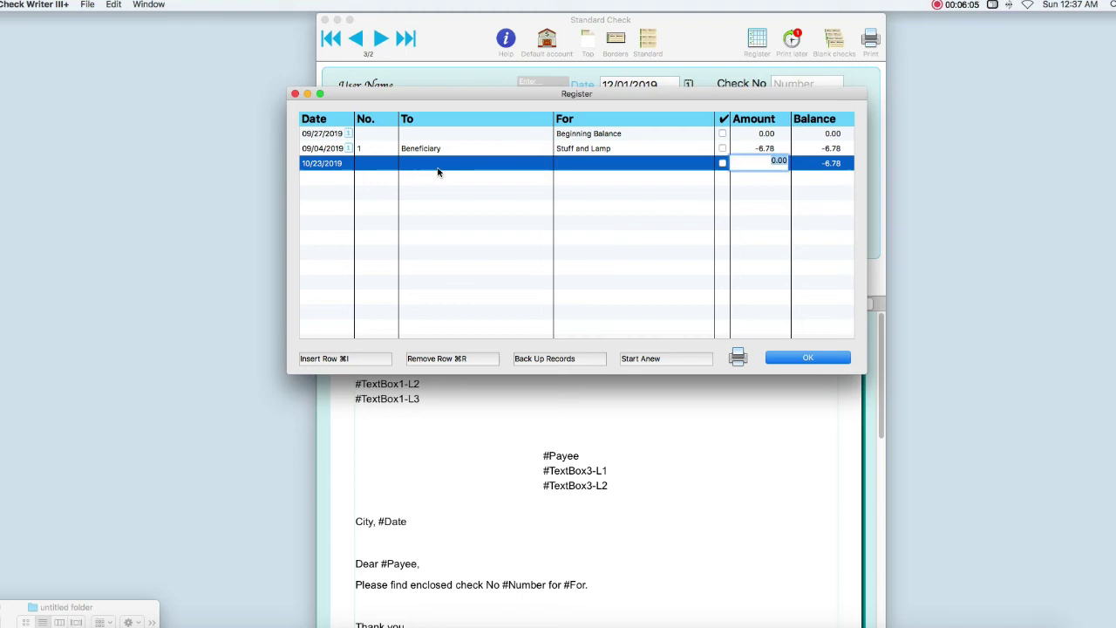
{"action": "left_click", "coordinate": [433, 164]}
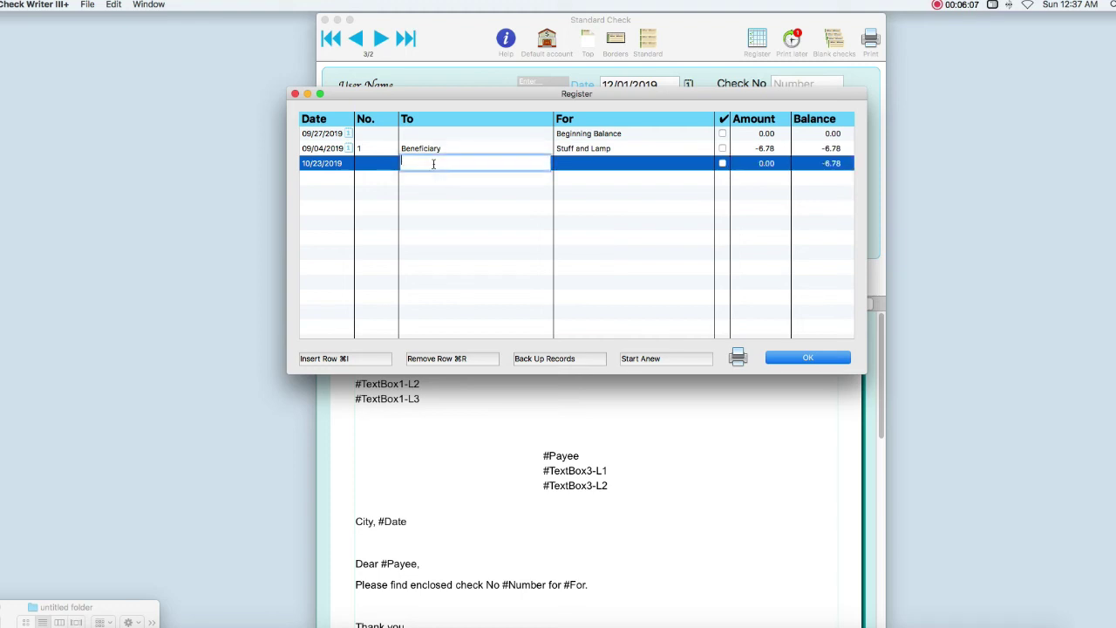
{"action": "left_click", "coordinate": [511, 189]}
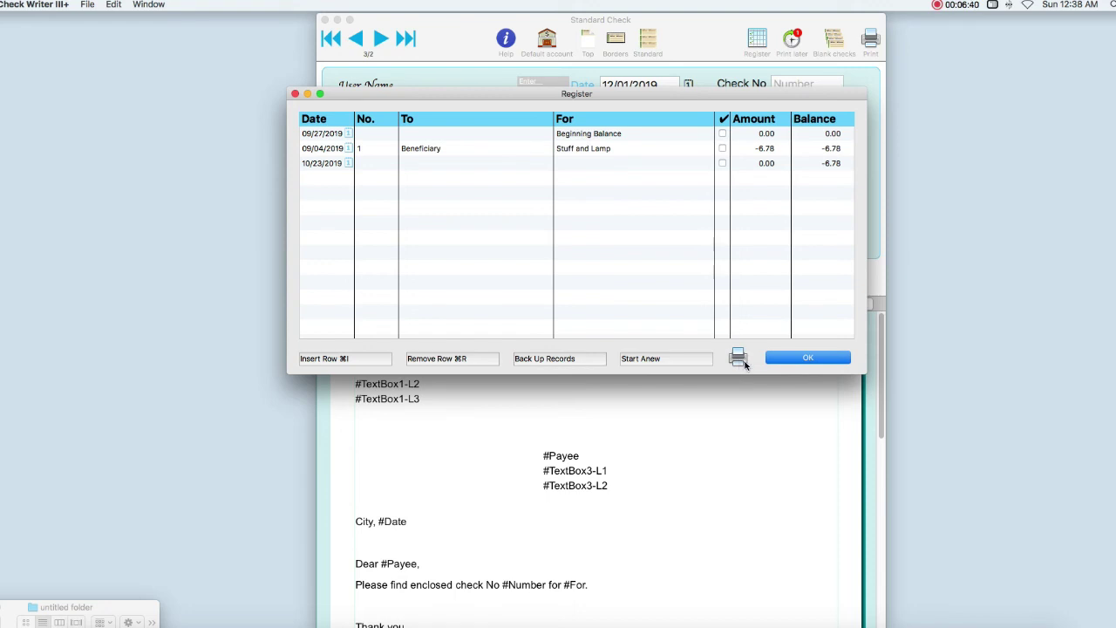
{"action": "left_click", "coordinate": [807, 358]}
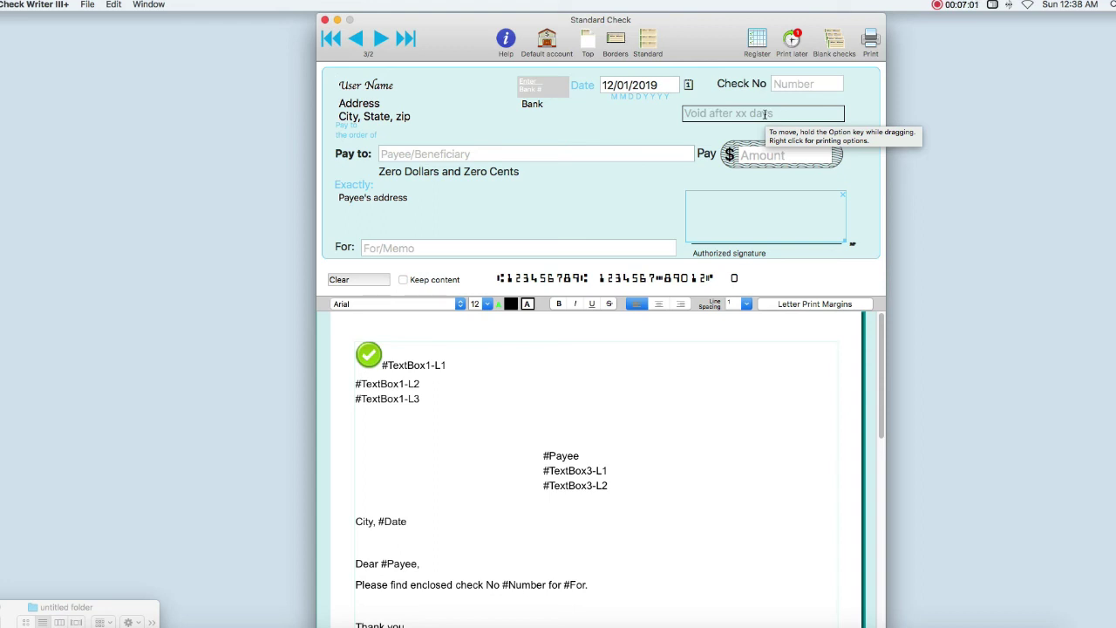
- Nudge the 'Void after xx days' field slightly to the right on the check
{"action": "mouse_move", "coordinate": [765, 113]}
{"action": "left_mouse_down"}
{"action": "mouse_move", "coordinate": [684, 118]}
{"action": "mouse_move", "coordinate": [769, 114]}
{"action": "left_mouse_up"}
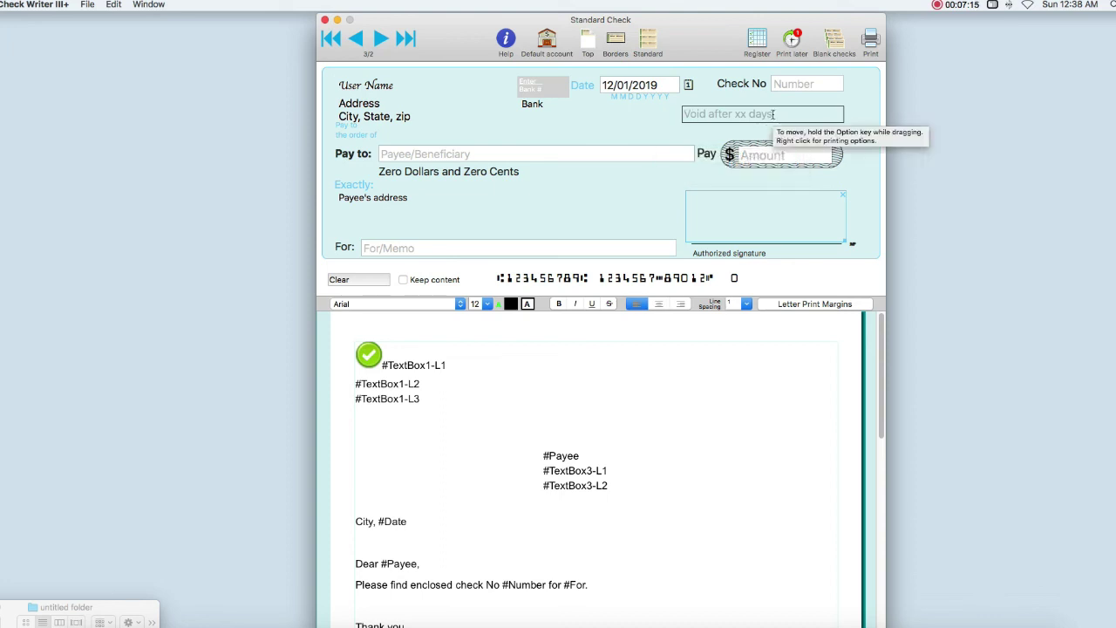
{"action": "right_click", "coordinate": [773, 114]}
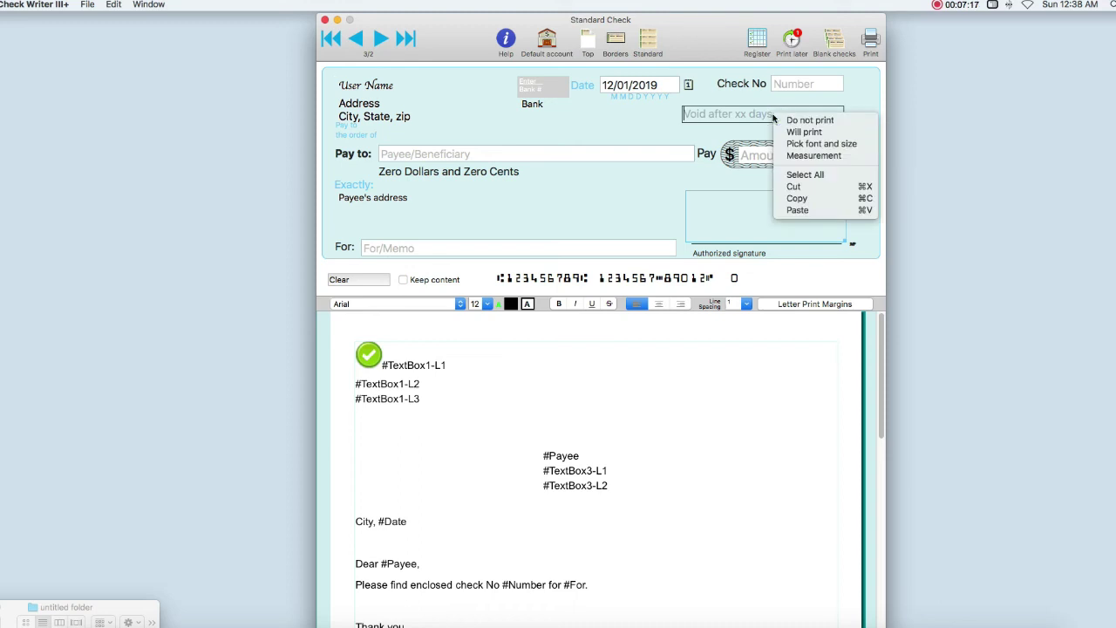
{"action": "left_click", "coordinate": [797, 156]}
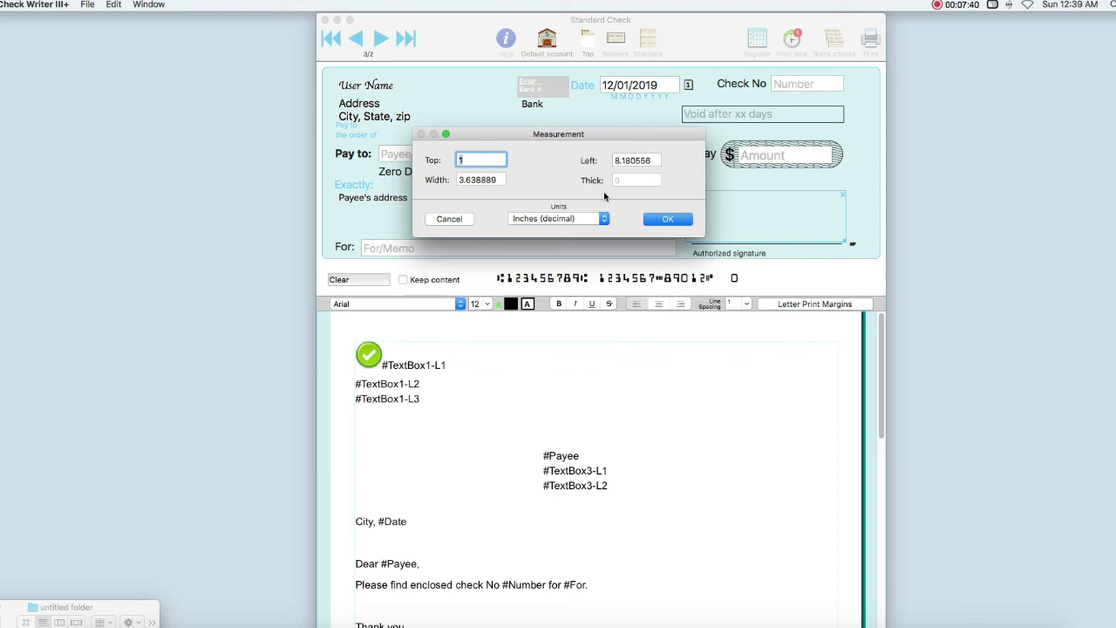
{"action": "left_click", "coordinate": [555, 218]}
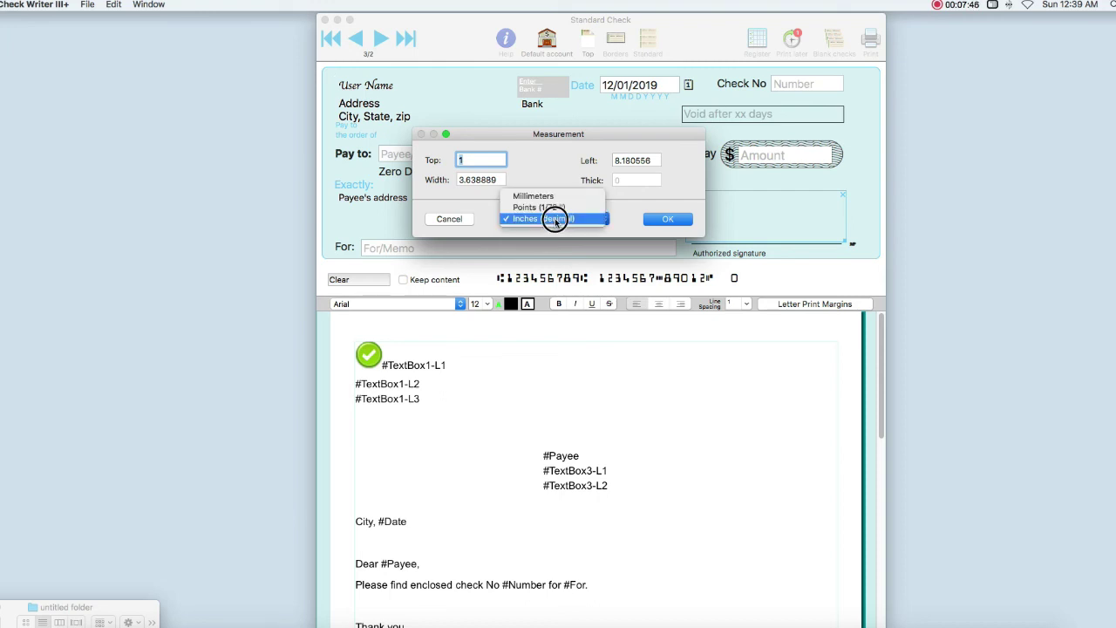
{"action": "left_click", "coordinate": [533, 196]}
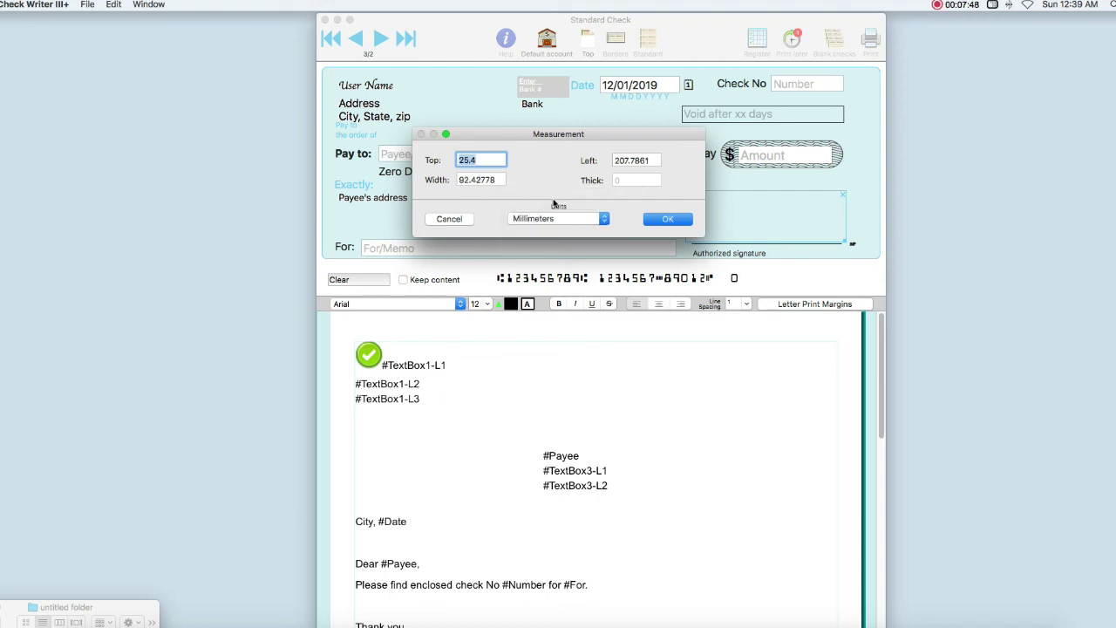
{"action": "left_click", "coordinate": [540, 219]}
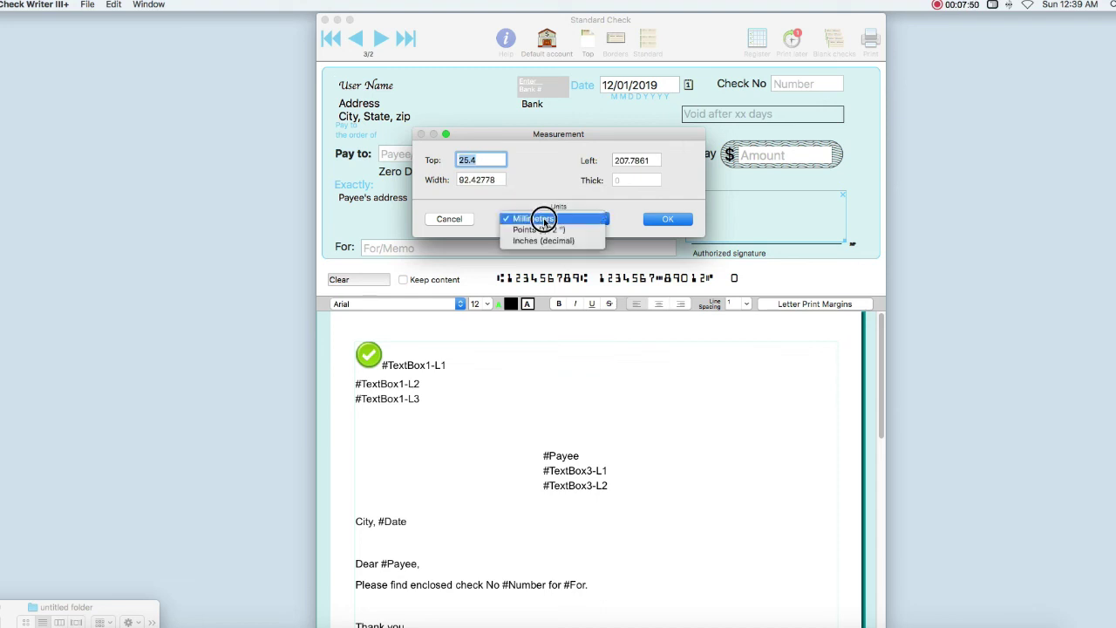
{"action": "left_click", "coordinate": [547, 229]}
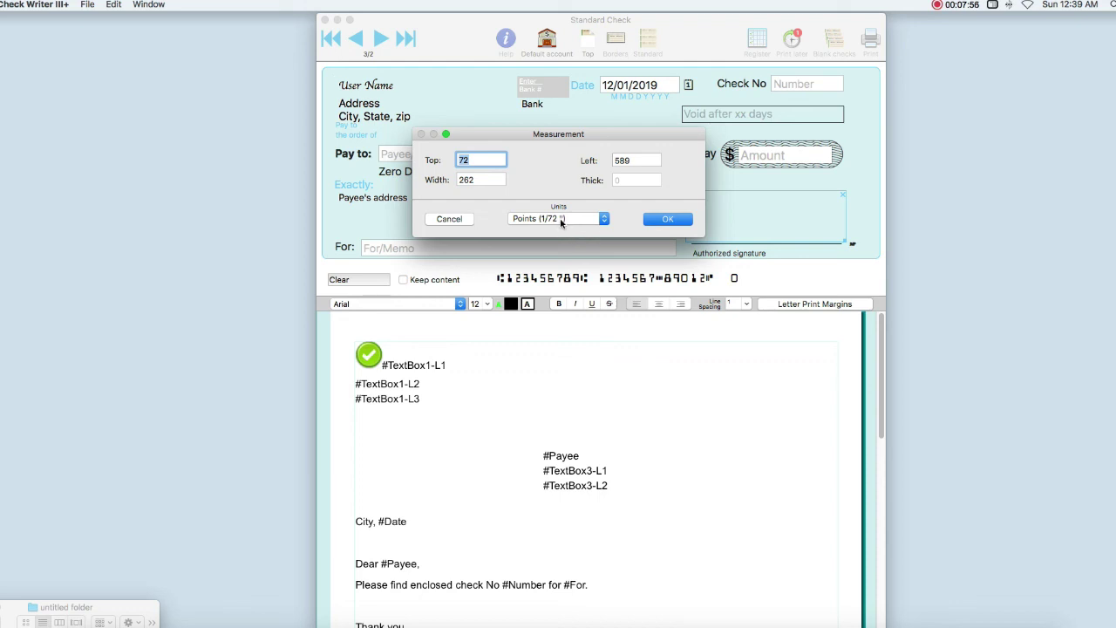
{"action": "left_click", "coordinate": [562, 223]}
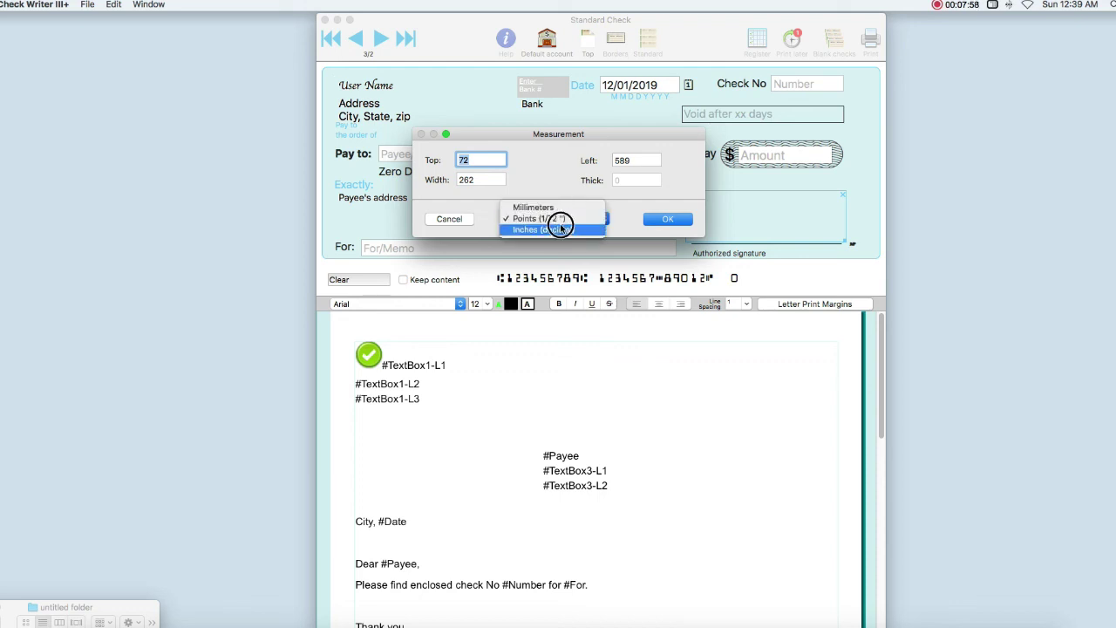
{"action": "left_click", "coordinate": [561, 229]}
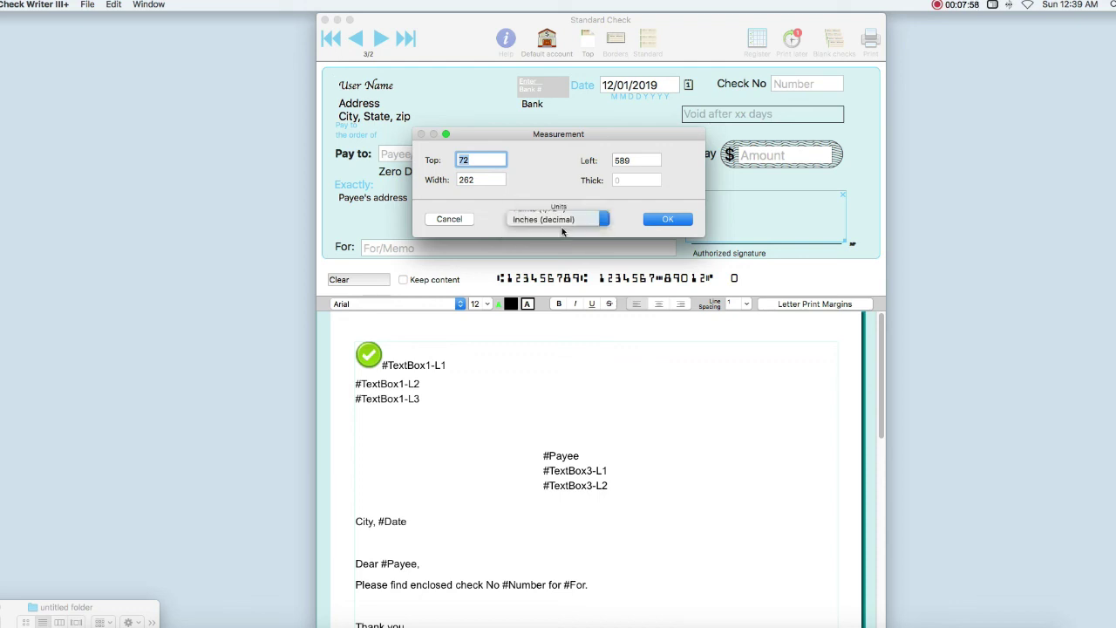
{"action": "left_click", "coordinate": [668, 220]}
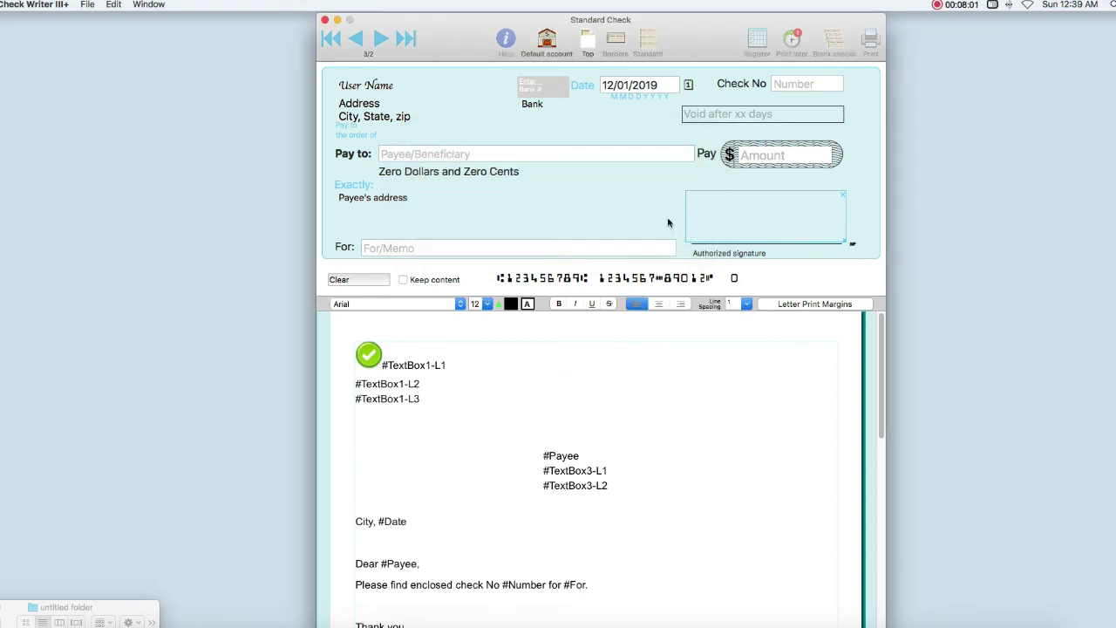
- Set the Check No field to 'Do not print'
{"action": "right_click", "coordinate": [747, 88]}
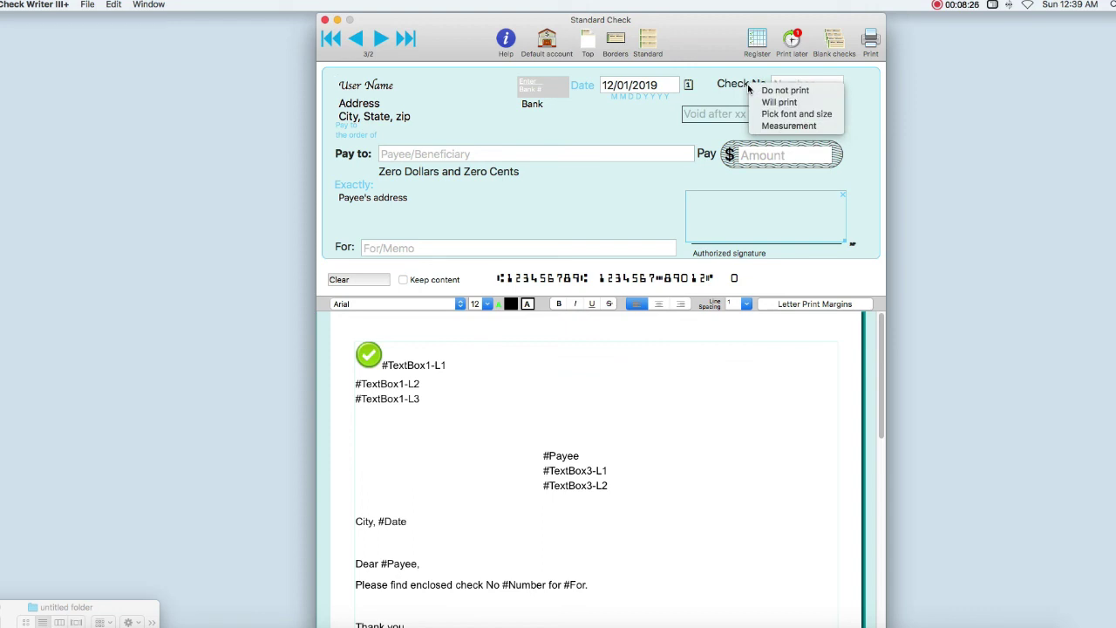
{"action": "left_click", "coordinate": [751, 90]}
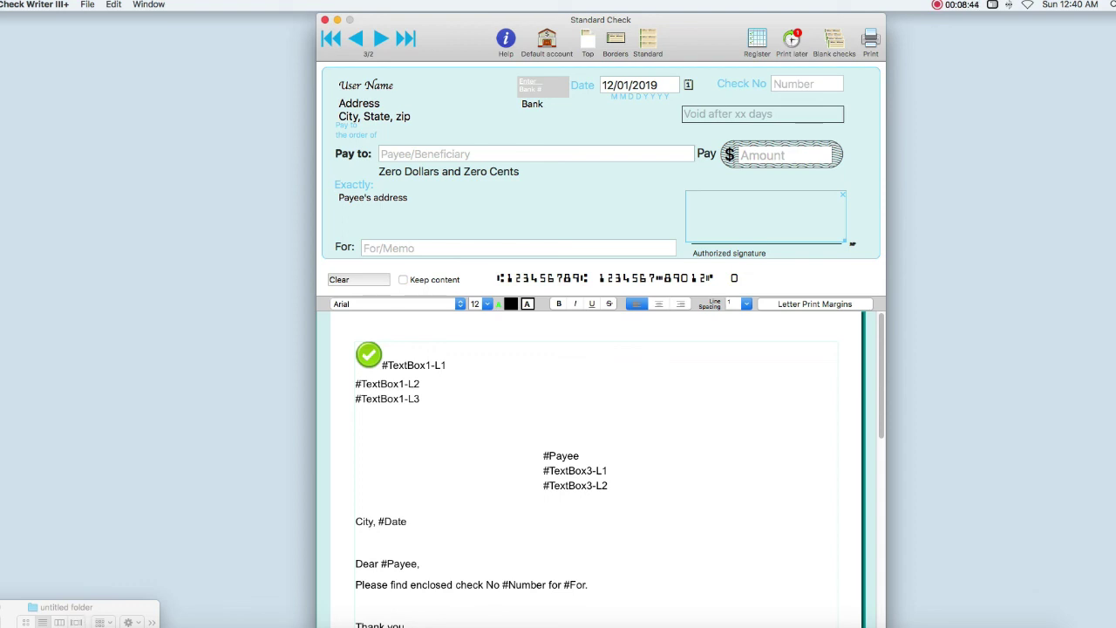
- Drop sign.png into the signature box, keeping it after a cancelled Load Picture attempt
{"action": "mouse_move", "coordinate": [82, 602]}
{"action": "left_mouse_down"}
{"action": "mouse_move", "coordinate": [174, 509]}
{"action": "mouse_move", "coordinate": [267, 441]}
{"action": "mouse_move", "coordinate": [500, 353]}
{"action": "mouse_move", "coordinate": [753, 222]}
{"action": "left_mouse_up"}
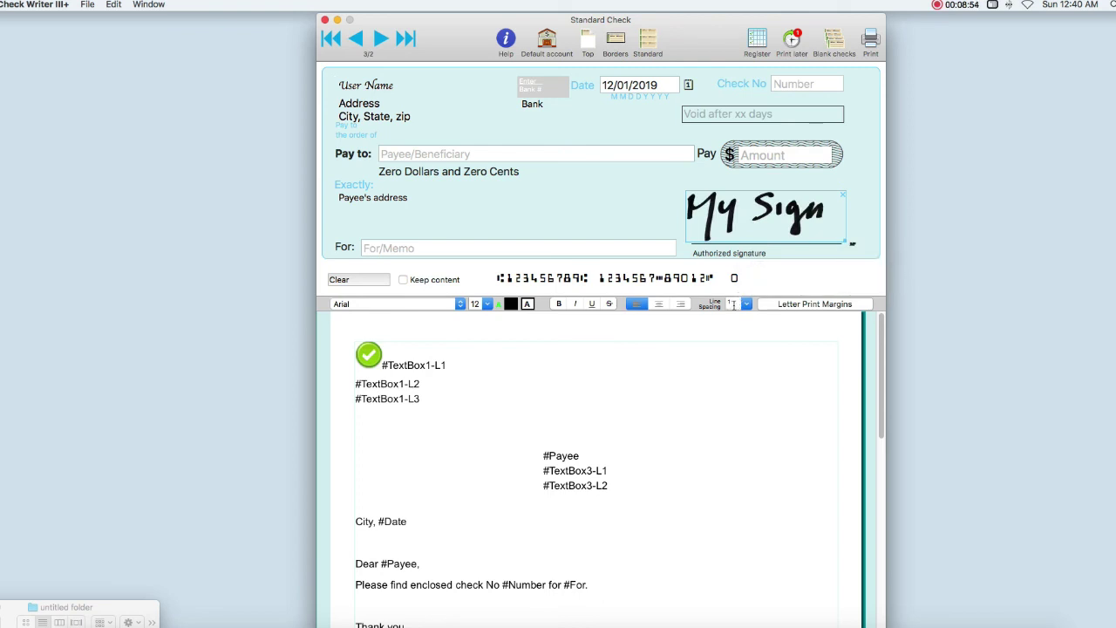
{"action": "right_click", "coordinate": [769, 229]}
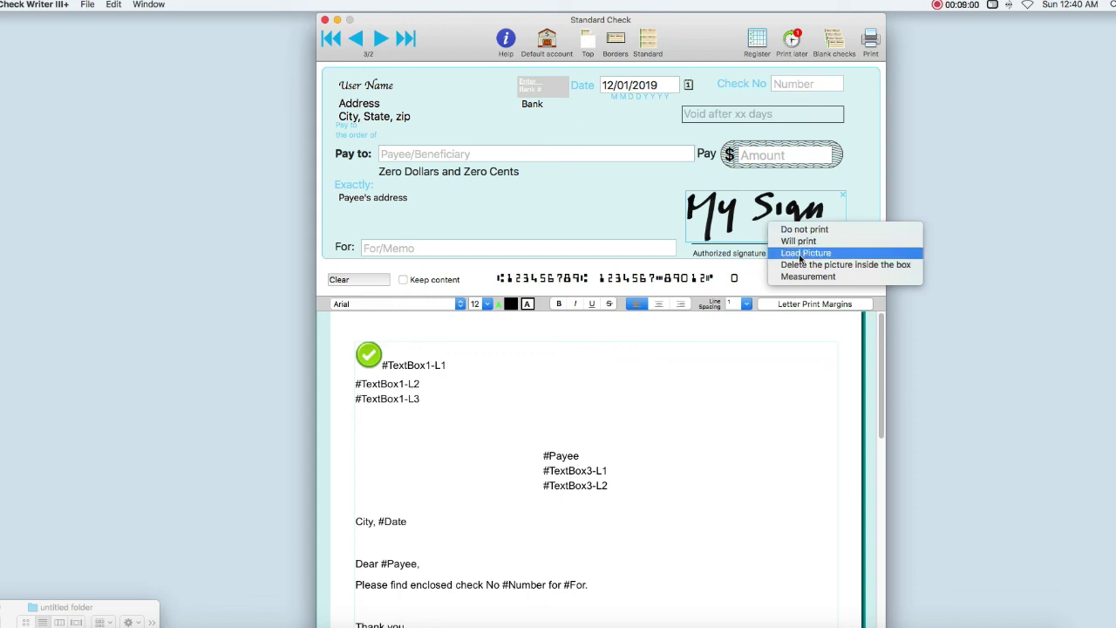
{"action": "left_click", "coordinate": [797, 253]}
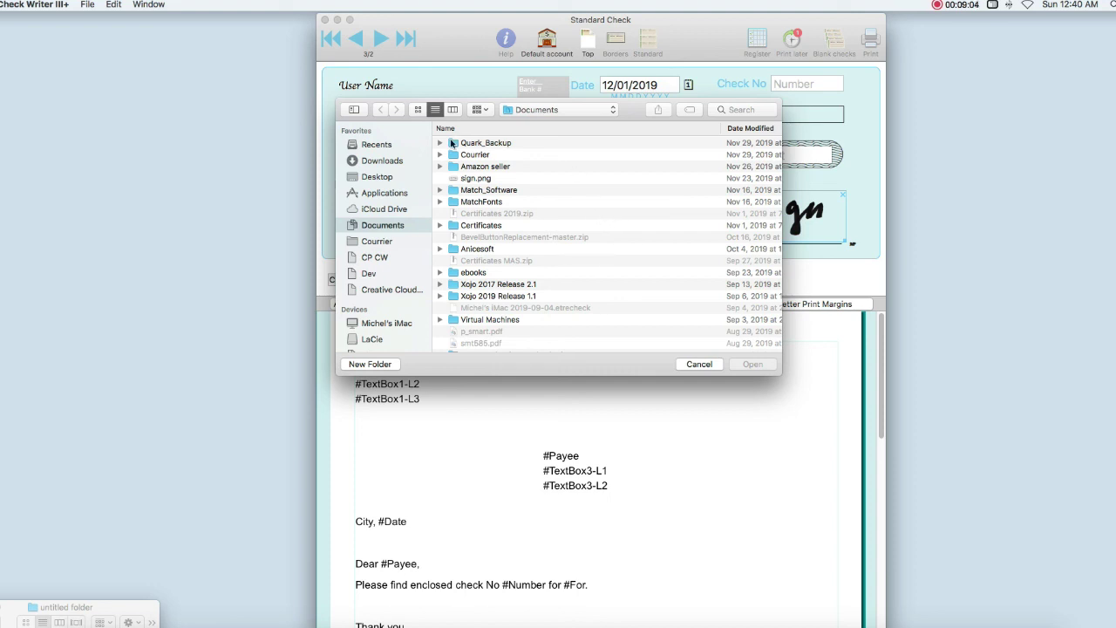
{"action": "left_click", "coordinate": [706, 364]}
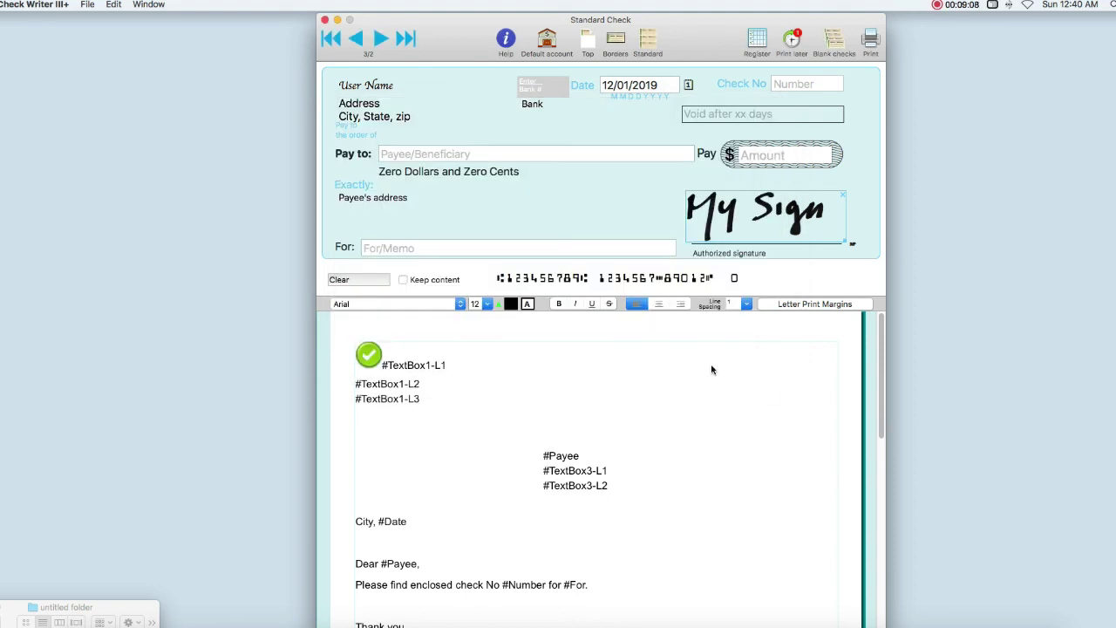